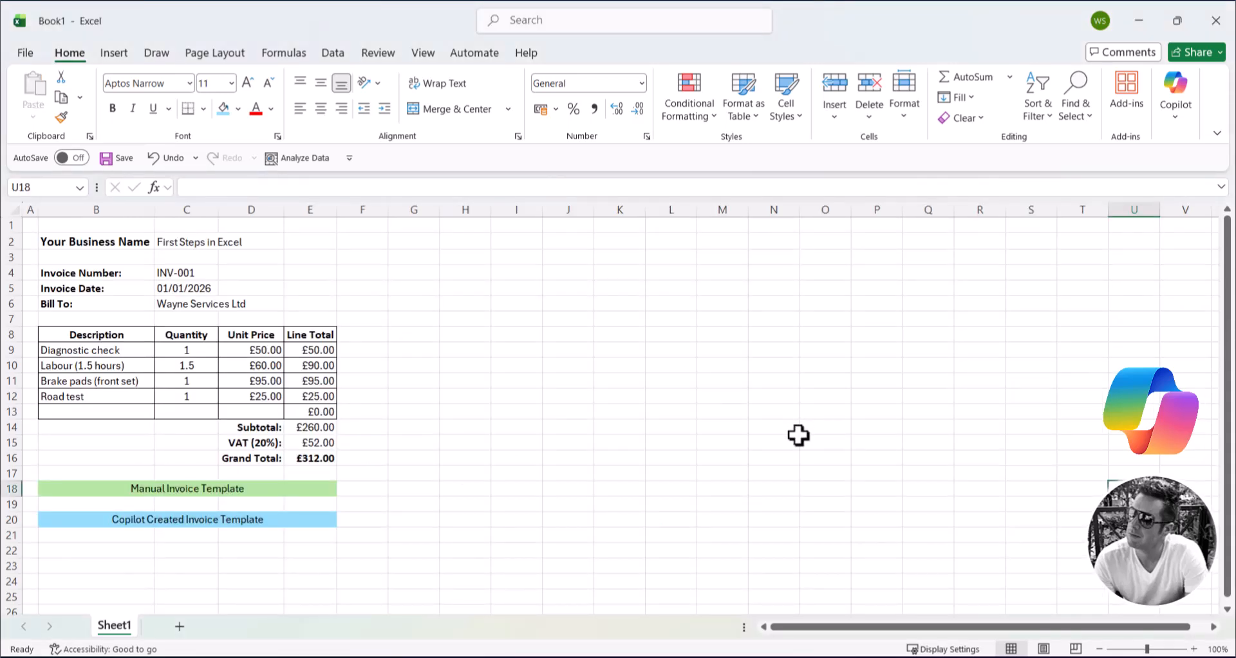
Step: Examine the sample invoice's item table, the first line total and VAT formulas, and the two template labels underneath
left_click_drag(97, 334, 321, 410)
left_click(774, 443)
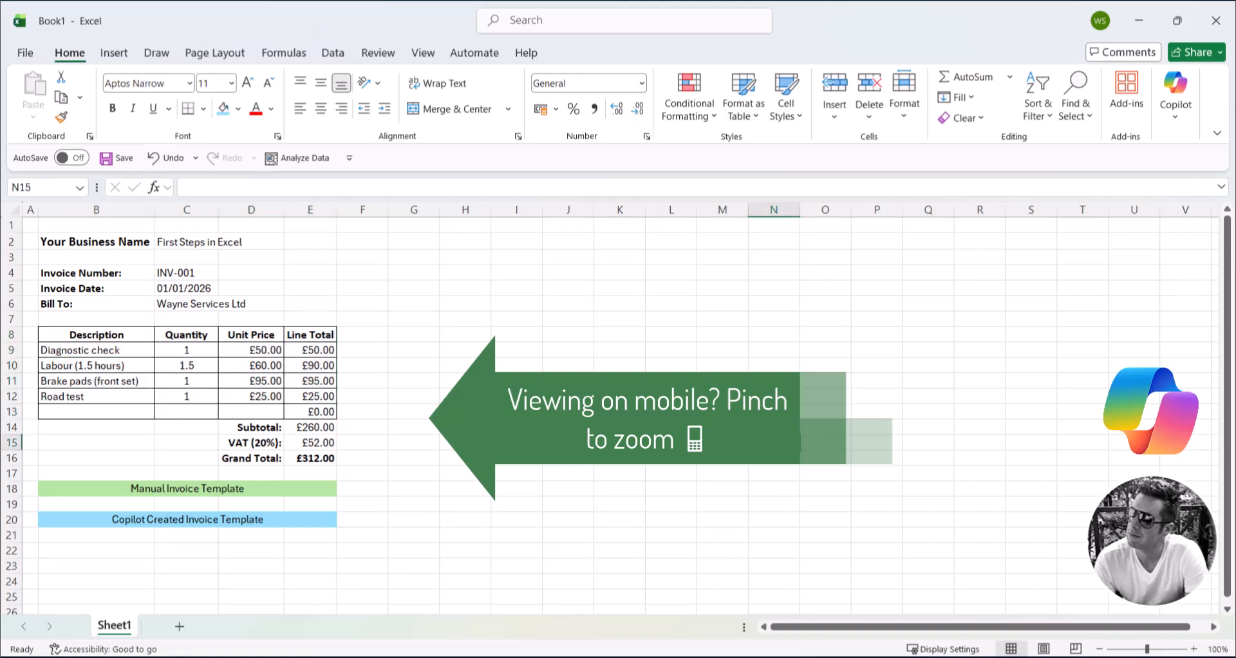
double_click(312, 351)
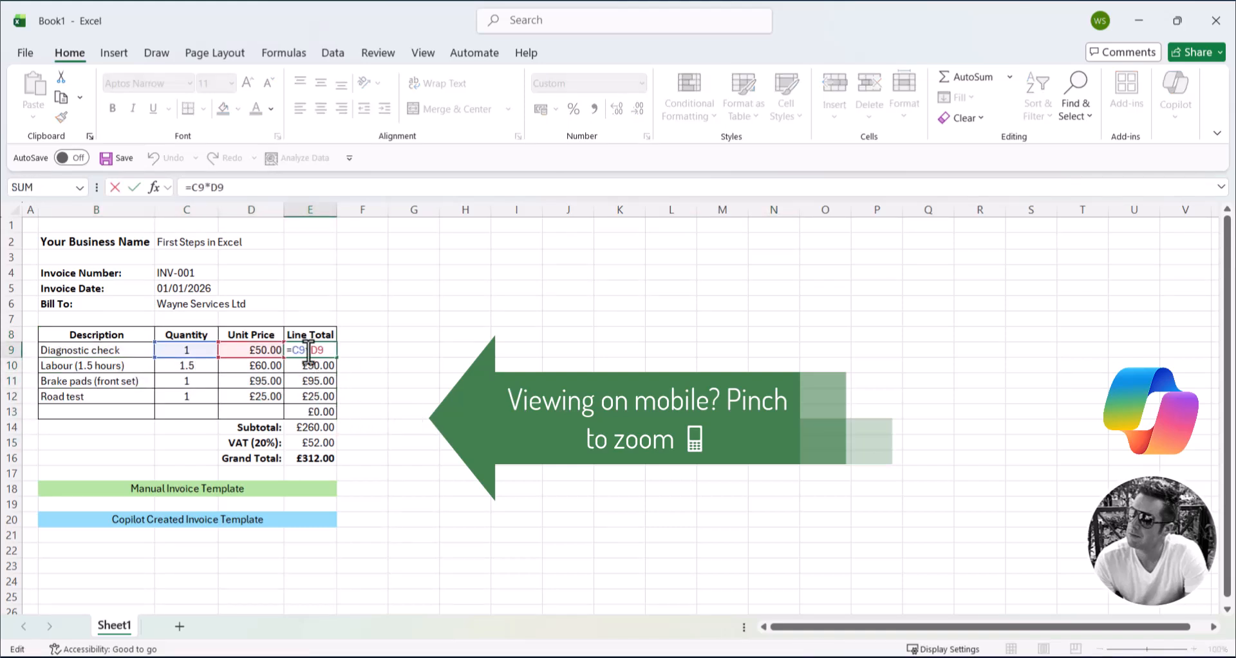
key("Escape")
left_click(317, 444)
double_click(317, 444)
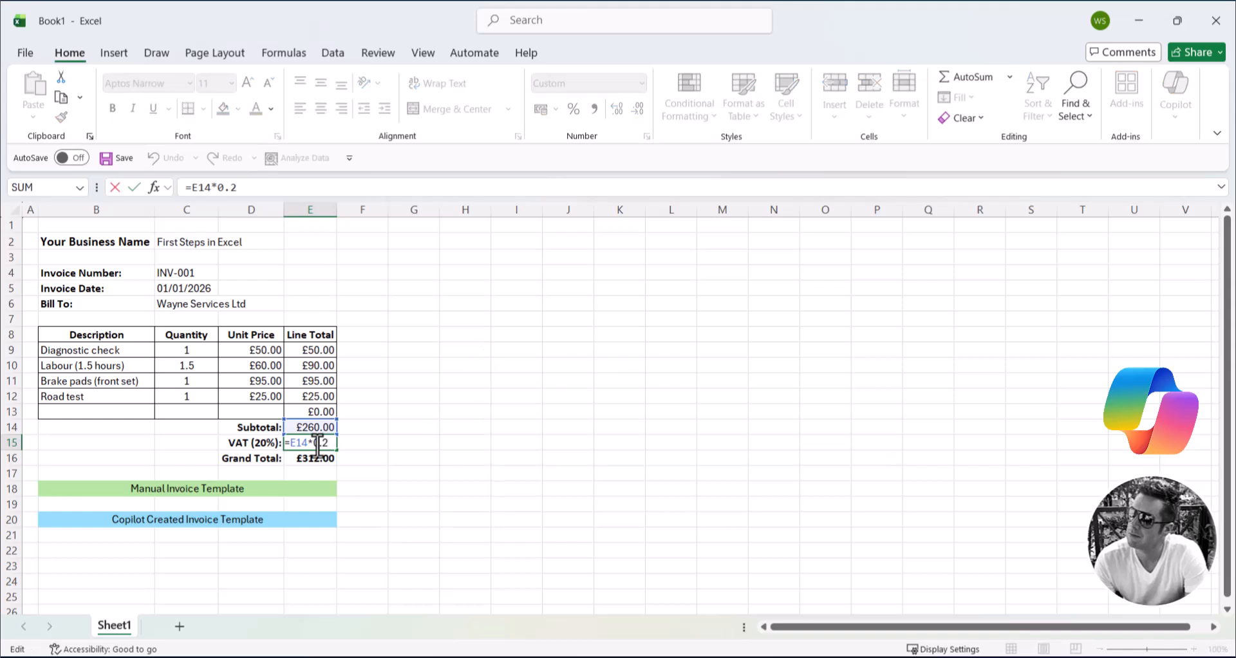
key("Escape")
left_click(325, 488)
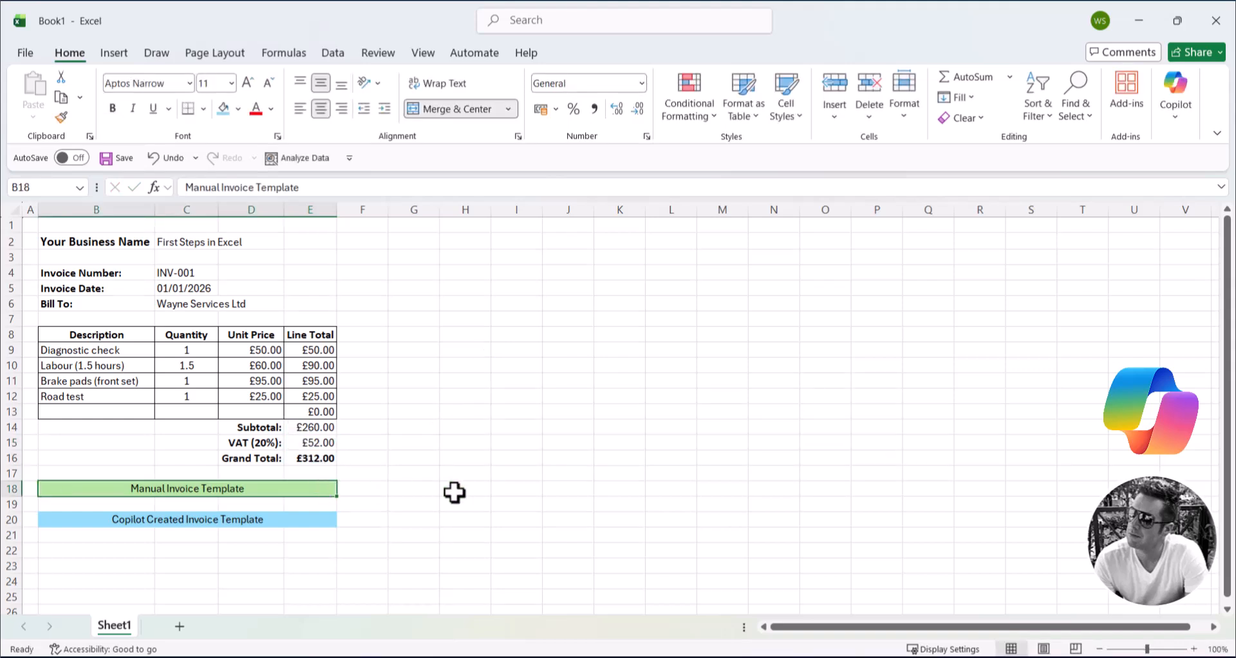
left_click(326, 515)
left_click(545, 509)
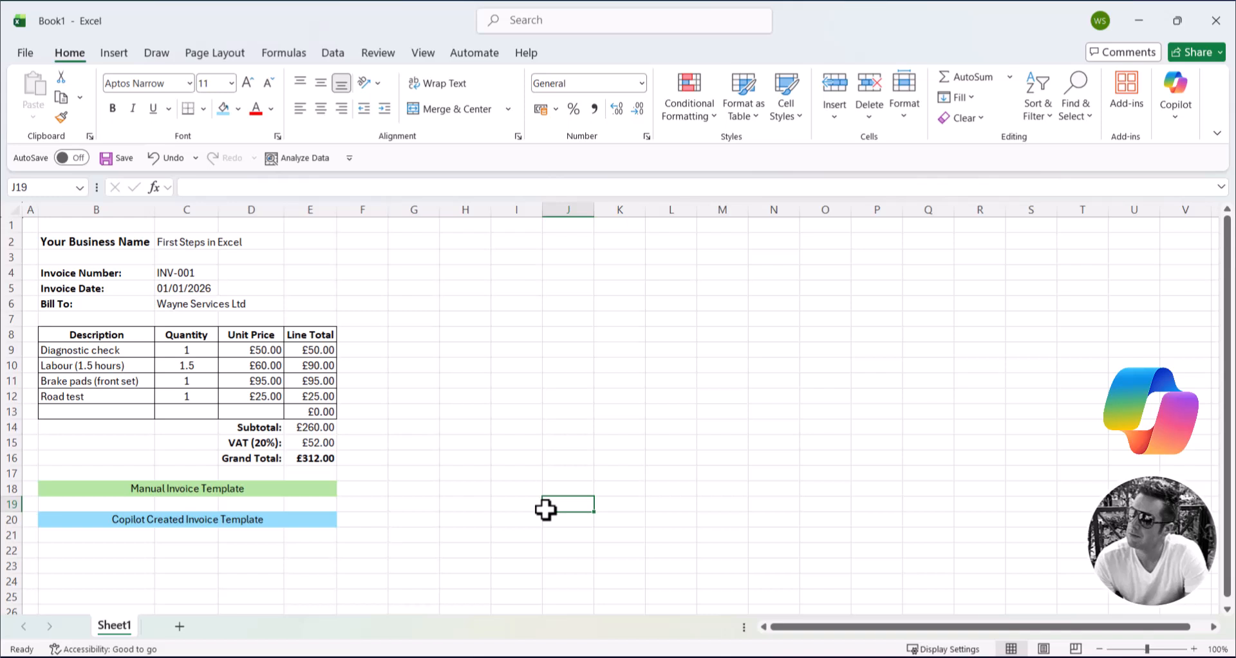
Step: Examine the sample invoice's item descriptions, the full table with its totals, and the Grand Total formula in E16
left_click_drag(127, 349, 140, 412)
left_click(851, 444)
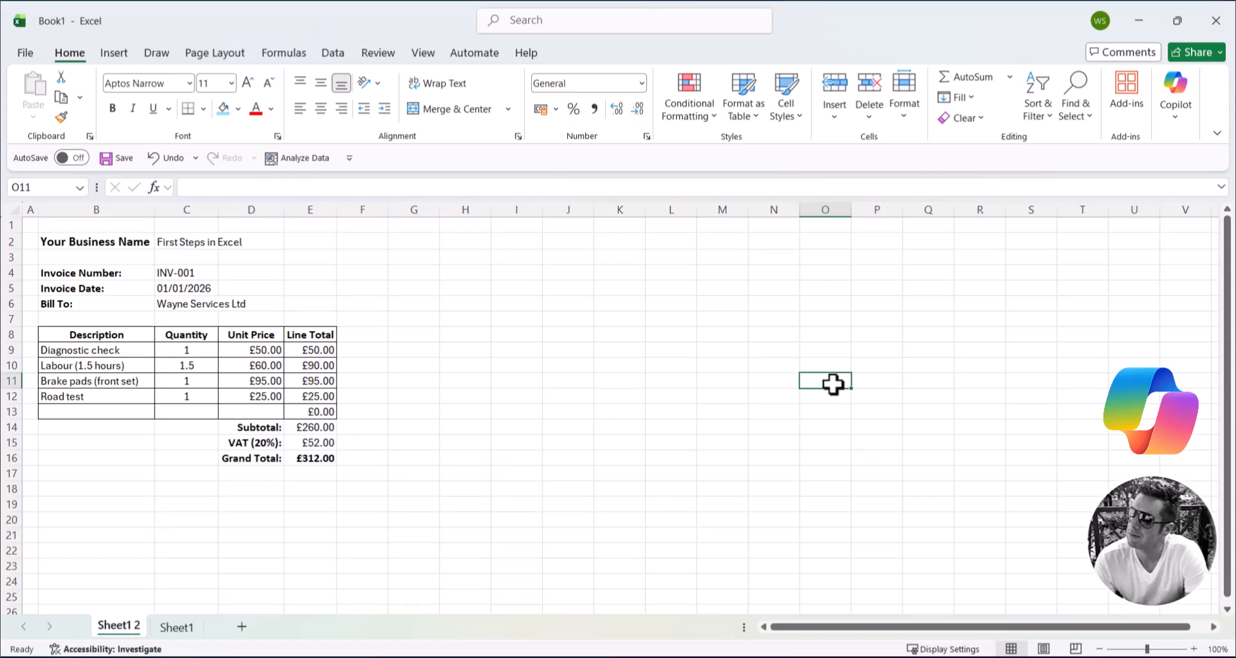
left_click_drag(144, 336, 314, 459)
left_click(870, 505)
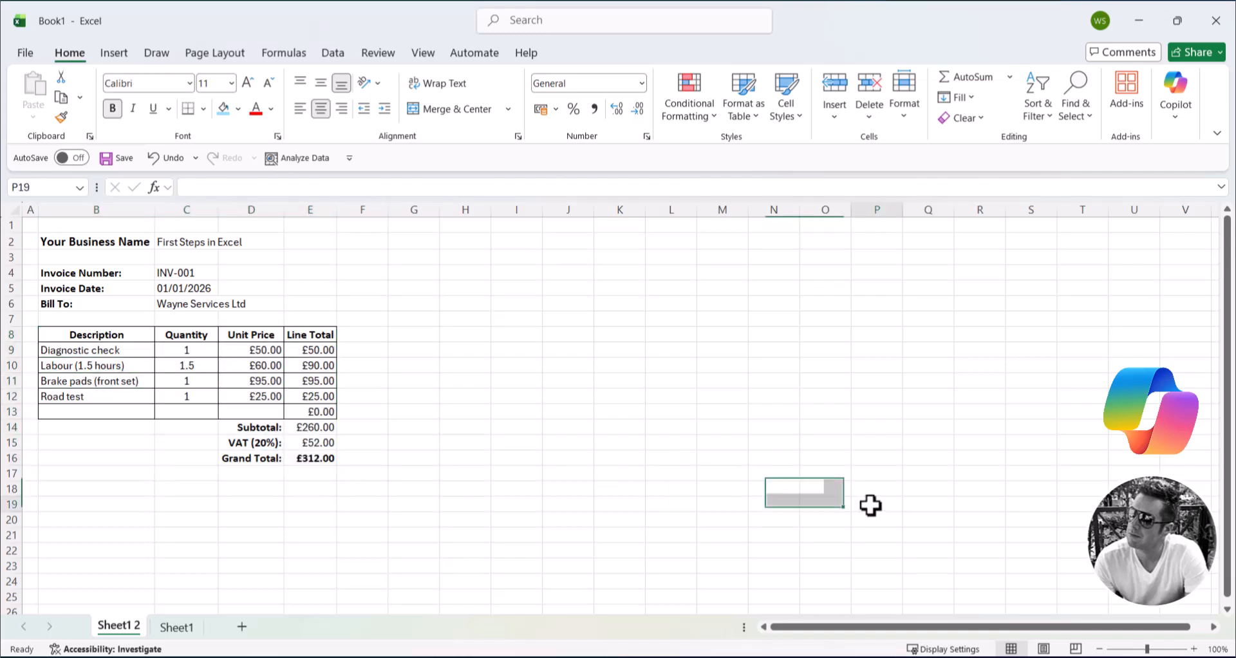
left_click(315, 457)
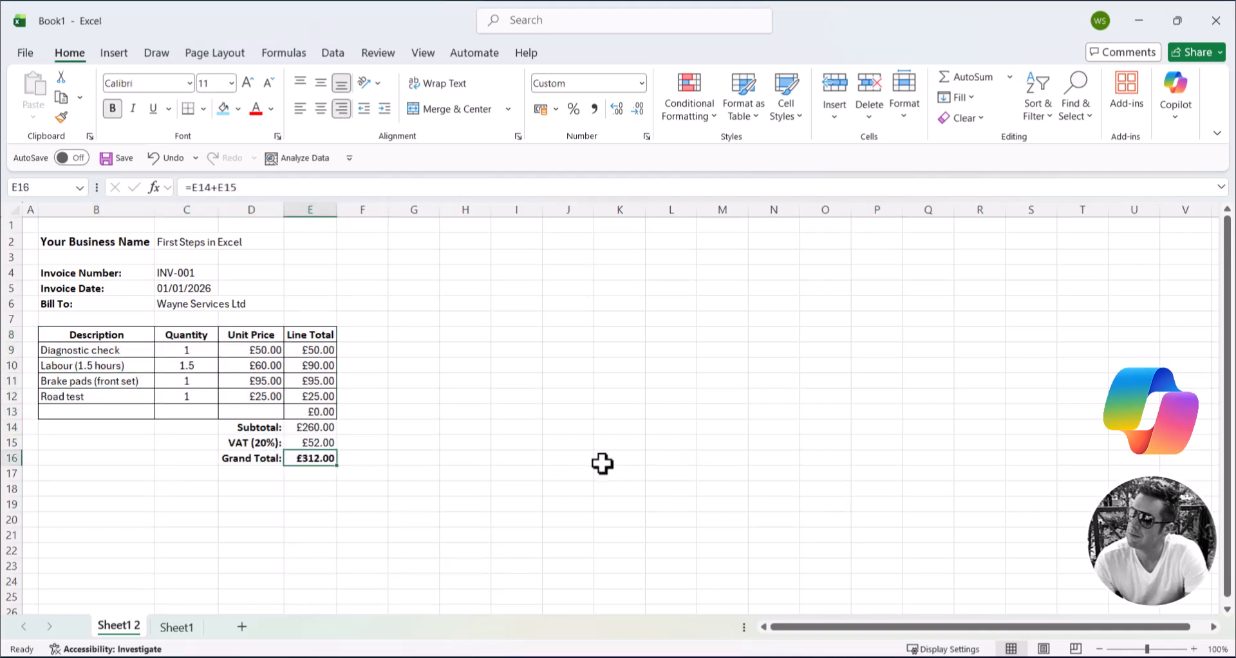
left_click(794, 469)
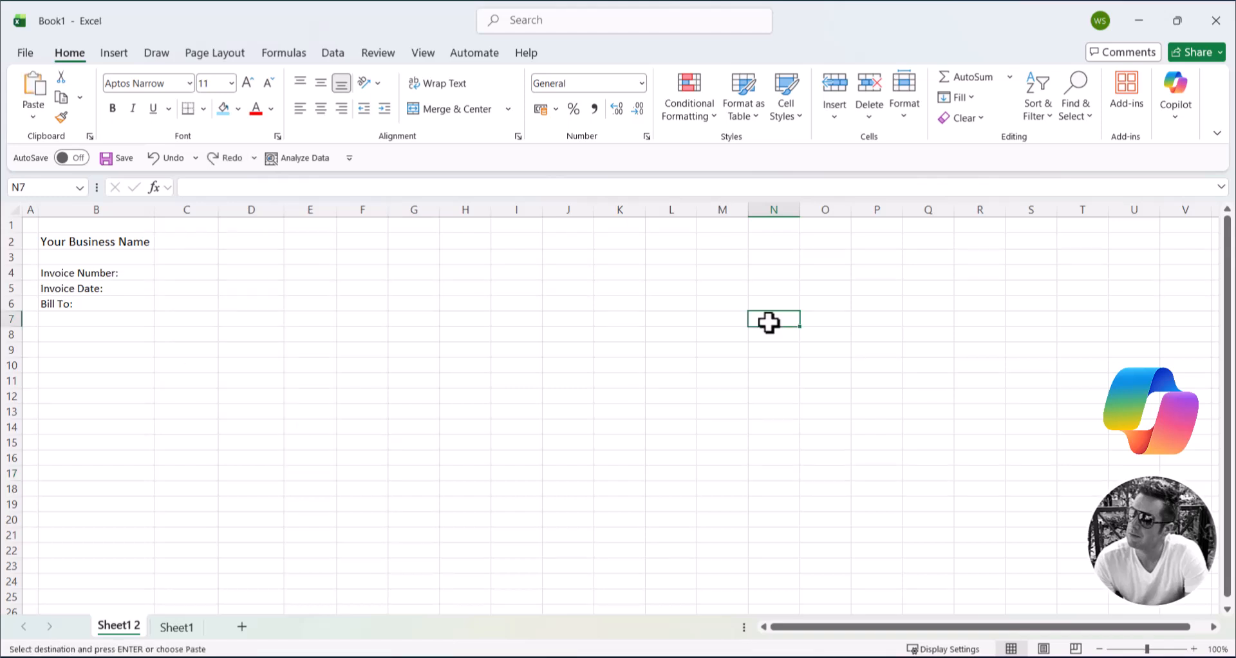
Step: Paste the invoice details beside their labels from C2: business name "First Steps in Excel", invoice number, date 01/01/2026 and "Wayne Services Ltd"
left_click(145, 243)
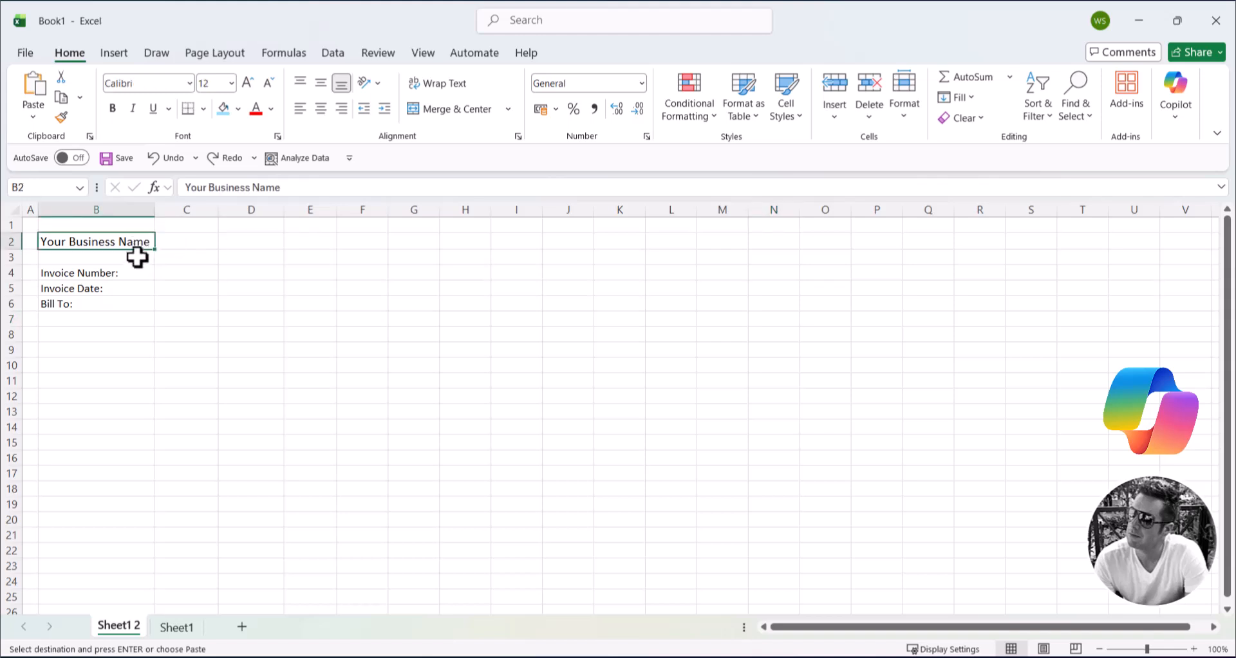
left_click(131, 272)
left_click(129, 288)
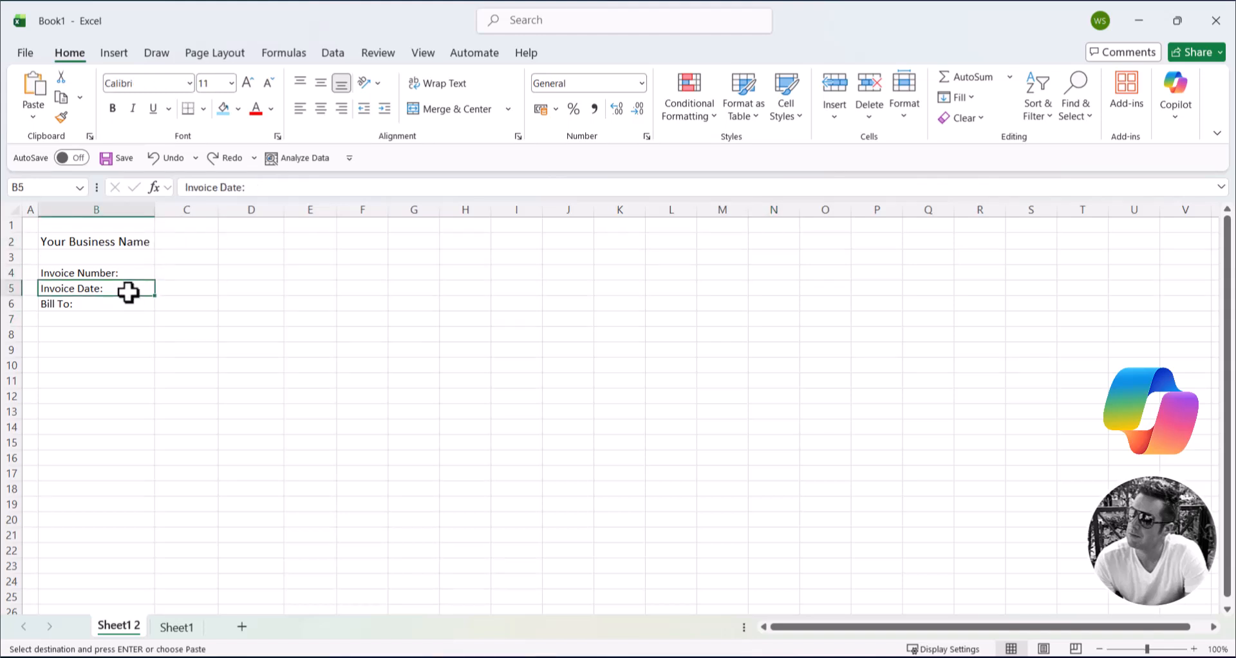
left_click(130, 303)
left_click(193, 242)
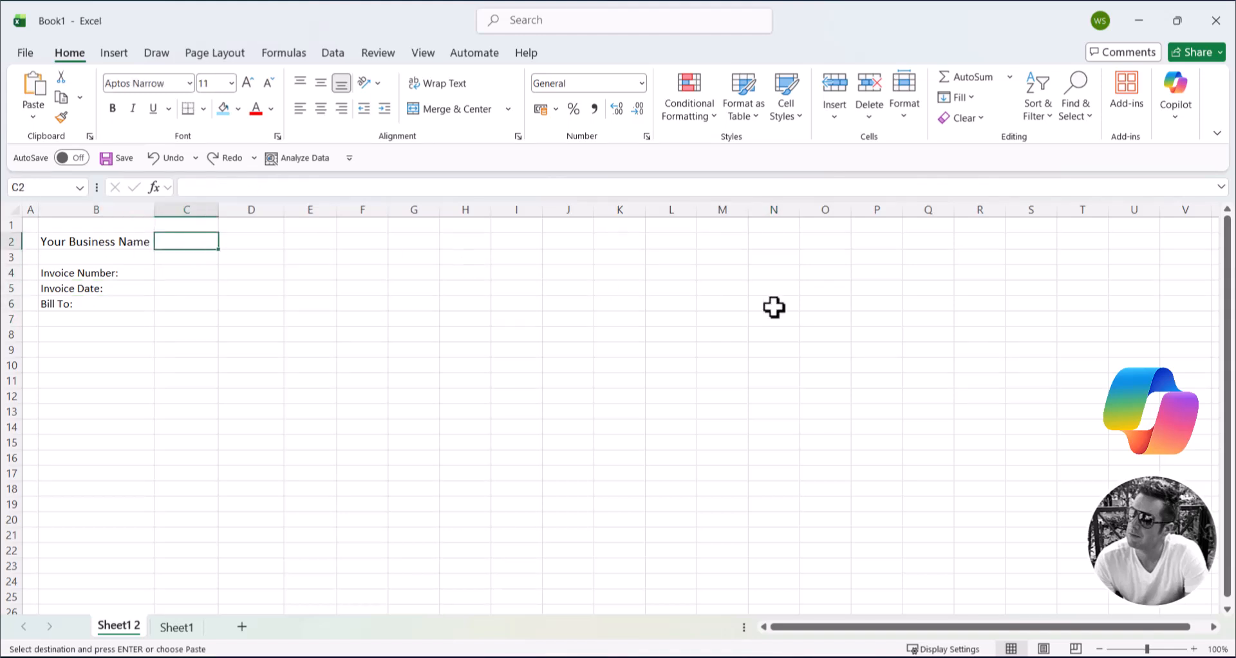
type("First Steps in Excel  INV-001 01/01/2026 Wayne Services Ltd")
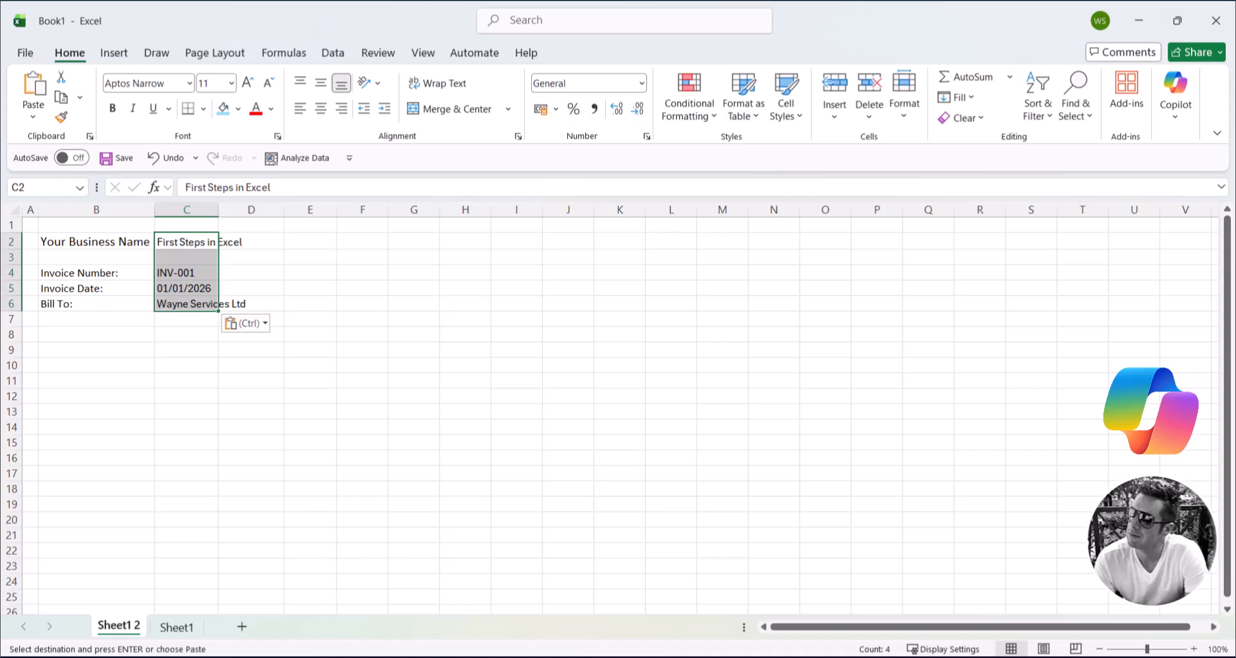
Step: Paste the table headings Description, Quantity, Unit Price and Line Total into row 8, starting at B8
key("alt+Tab")
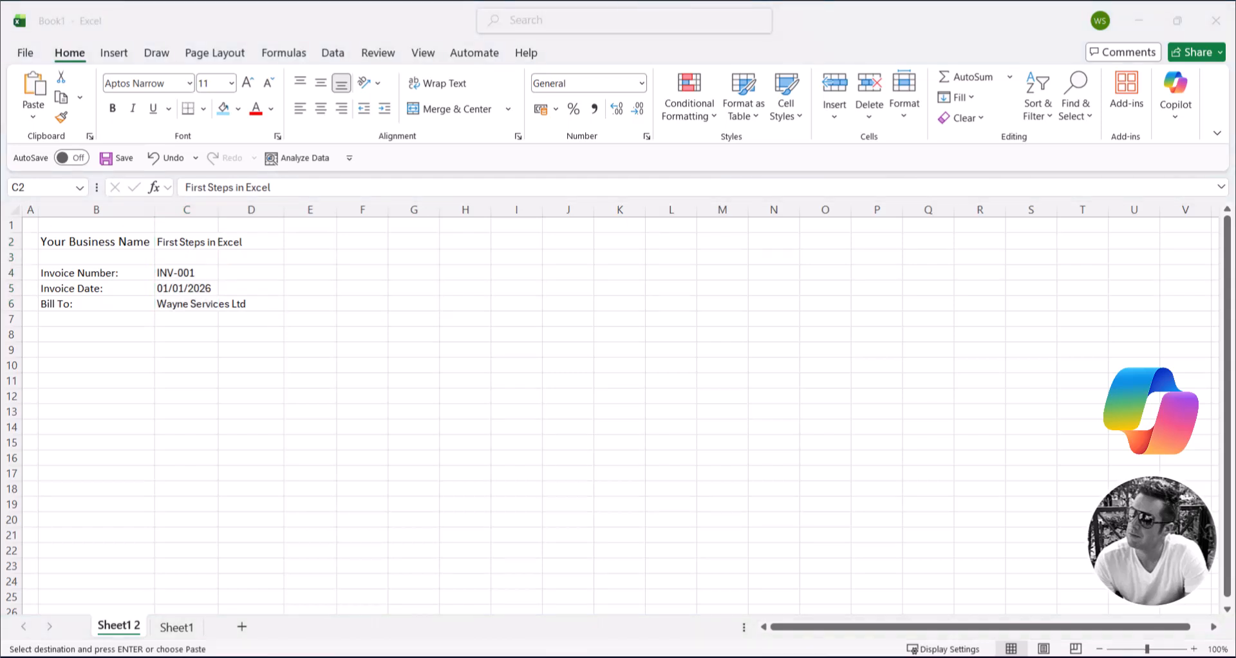
key("alt+Tab")
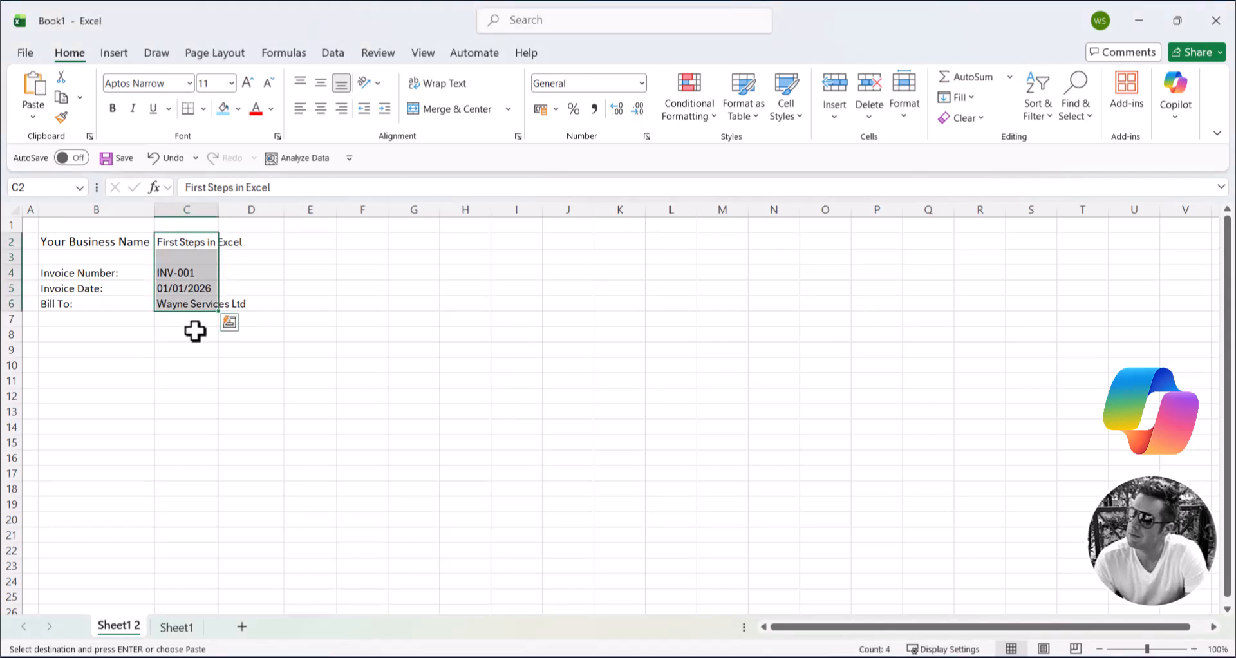
left_click(85, 332)
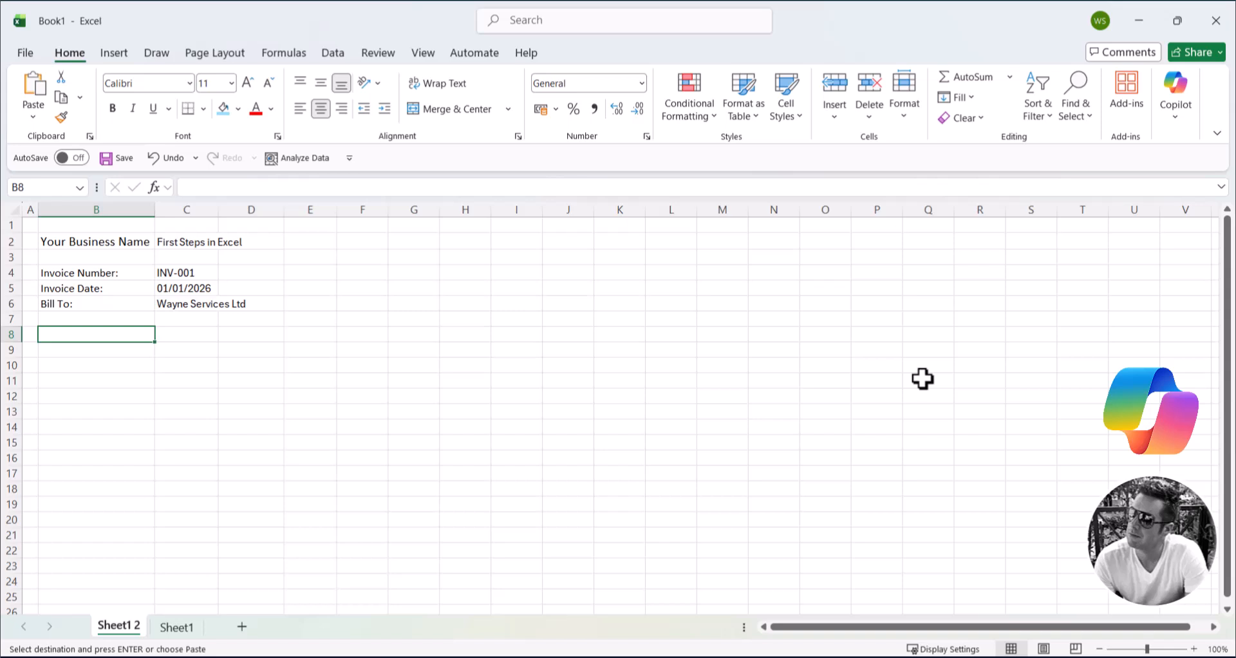
type("Description\tQuantity\tUnit Price\tLine Total")
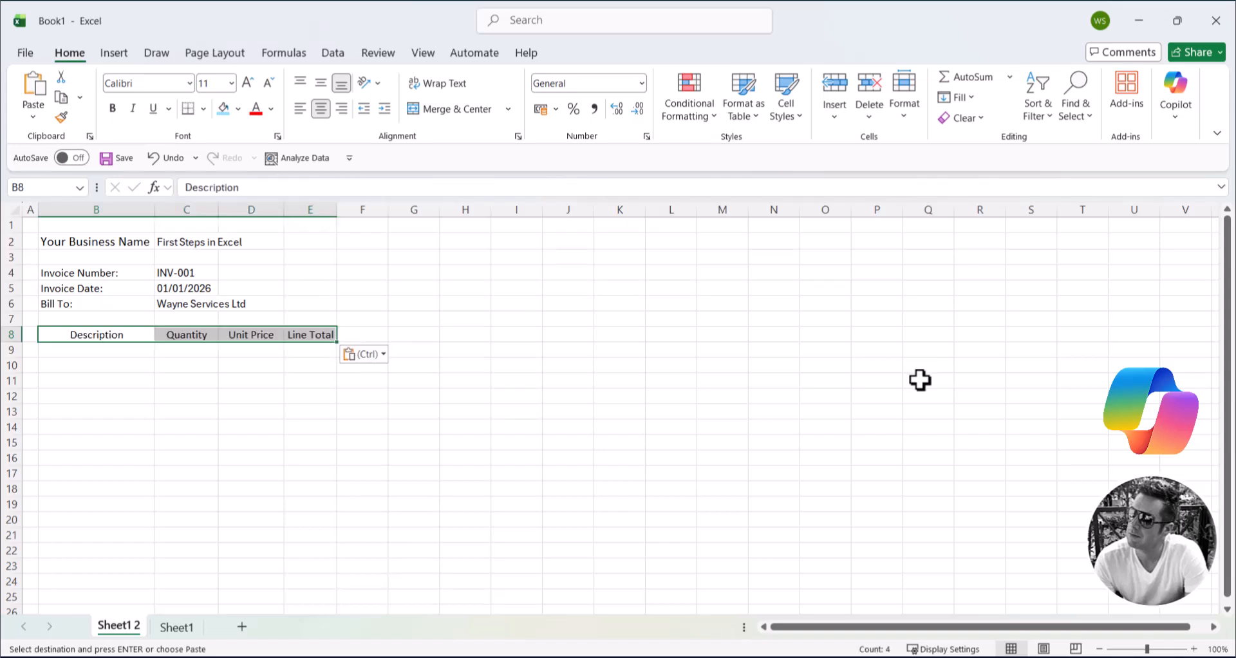
left_click(920, 380)
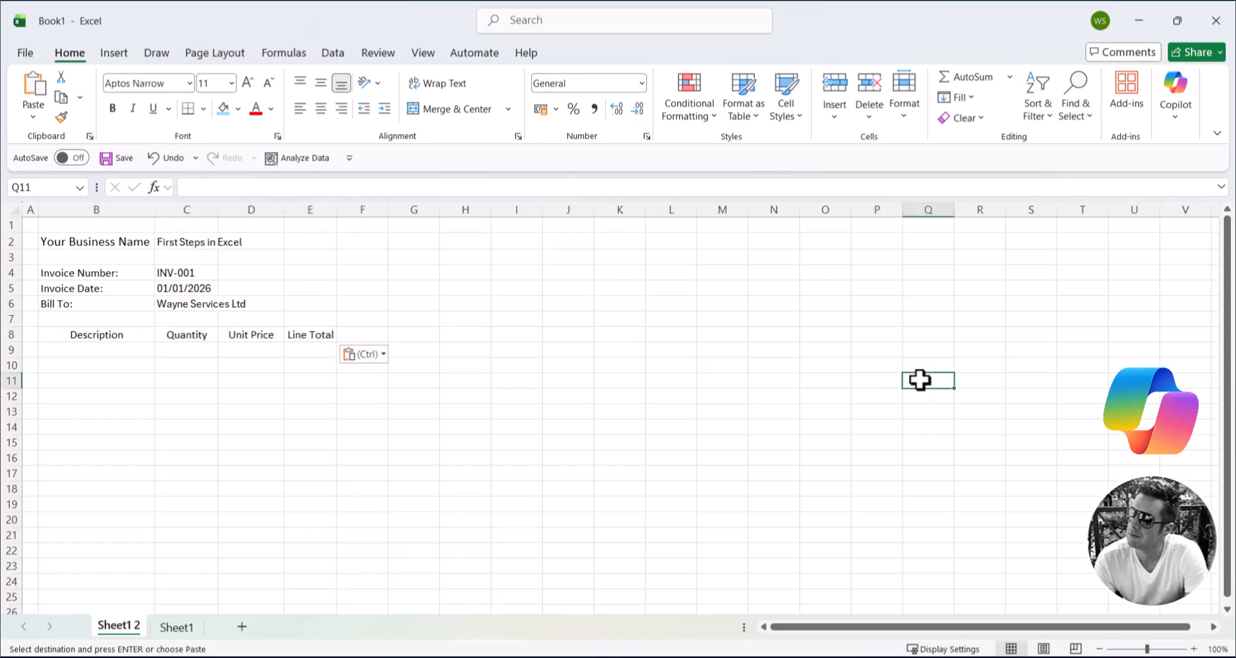
Step: Make the invoice detail labels in B2:B6 and the table headings in B8:E8 bold
left_click_drag(141, 241, 124, 295)
left_click_drag(148, 334, 318, 331)
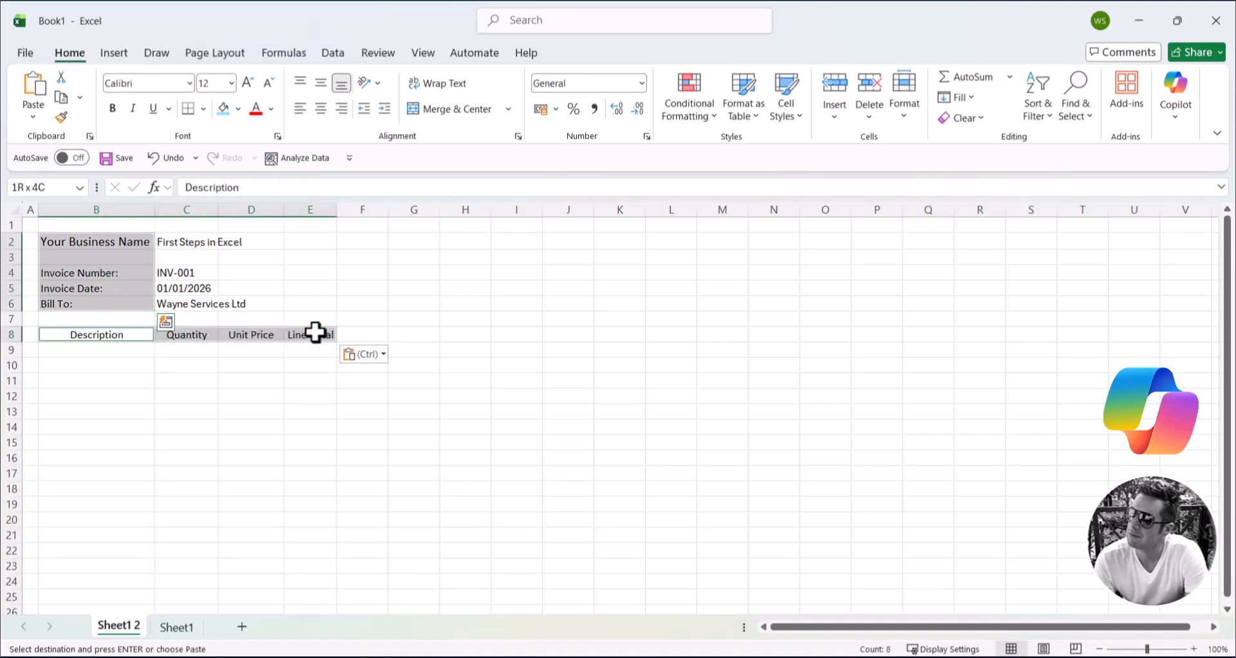
key("ctrl")
left_click(113, 108)
left_click(844, 355)
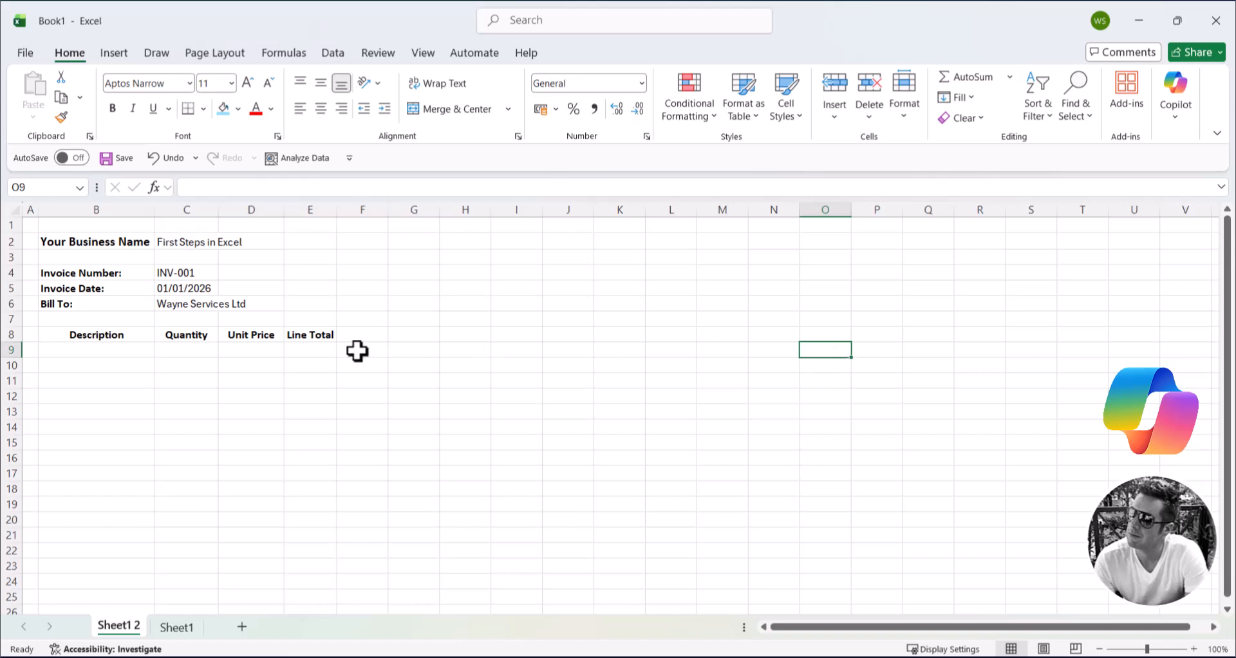
Step: Enter the formula =C9*D9 in E9 to multiply quantity by unit price for the line total
left_click(322, 349)
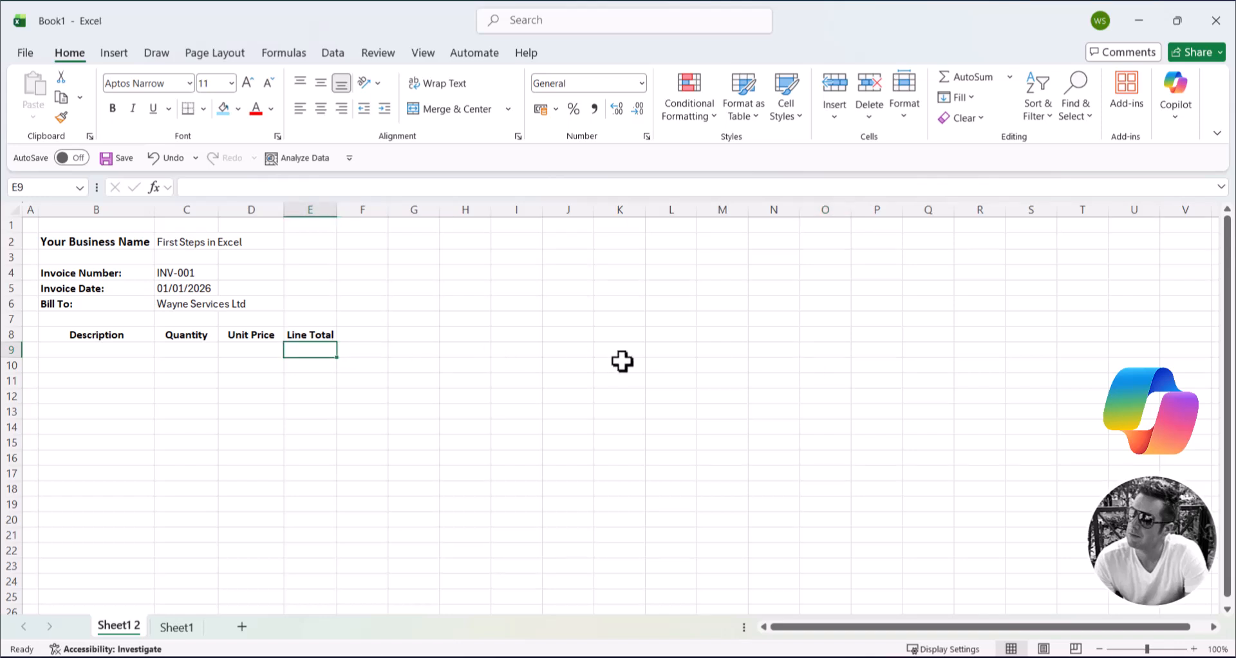
type("=")
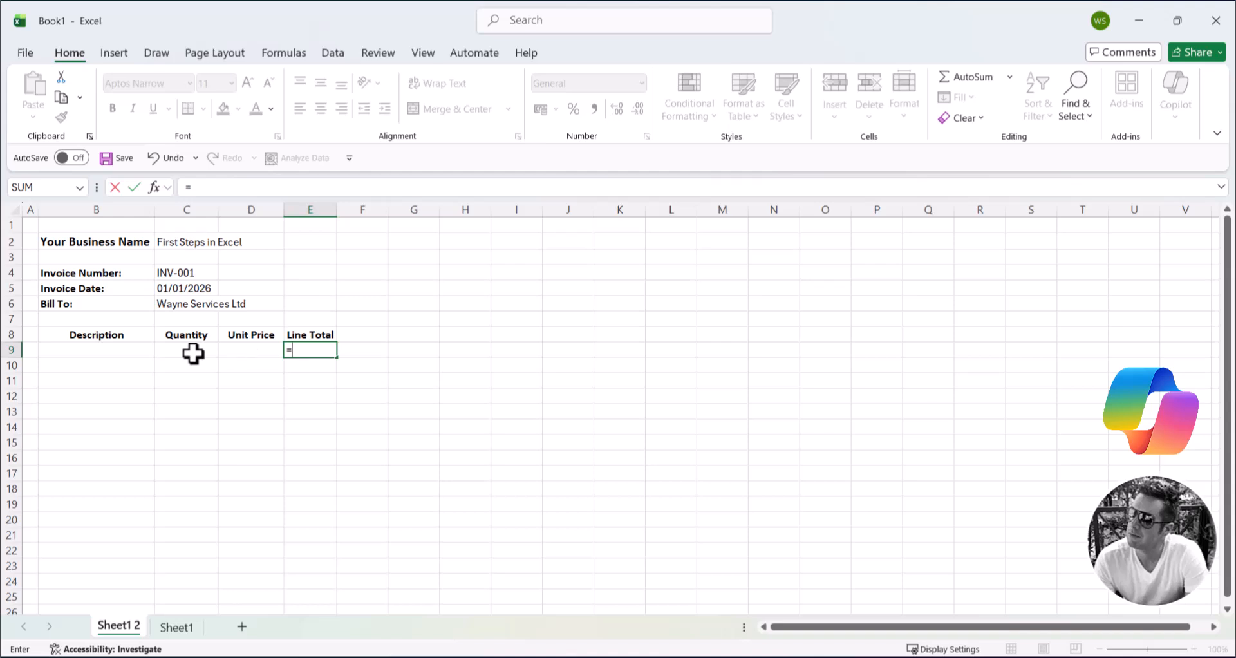
left_click(190, 351)
type("*")
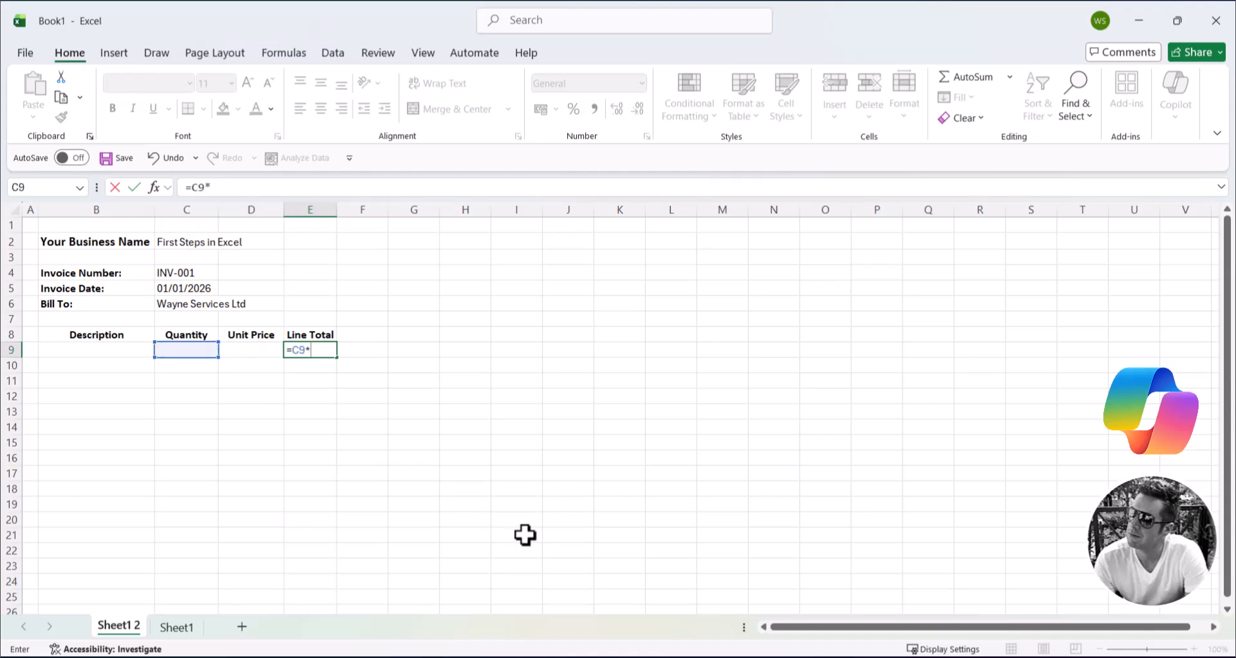
left_click(257, 349)
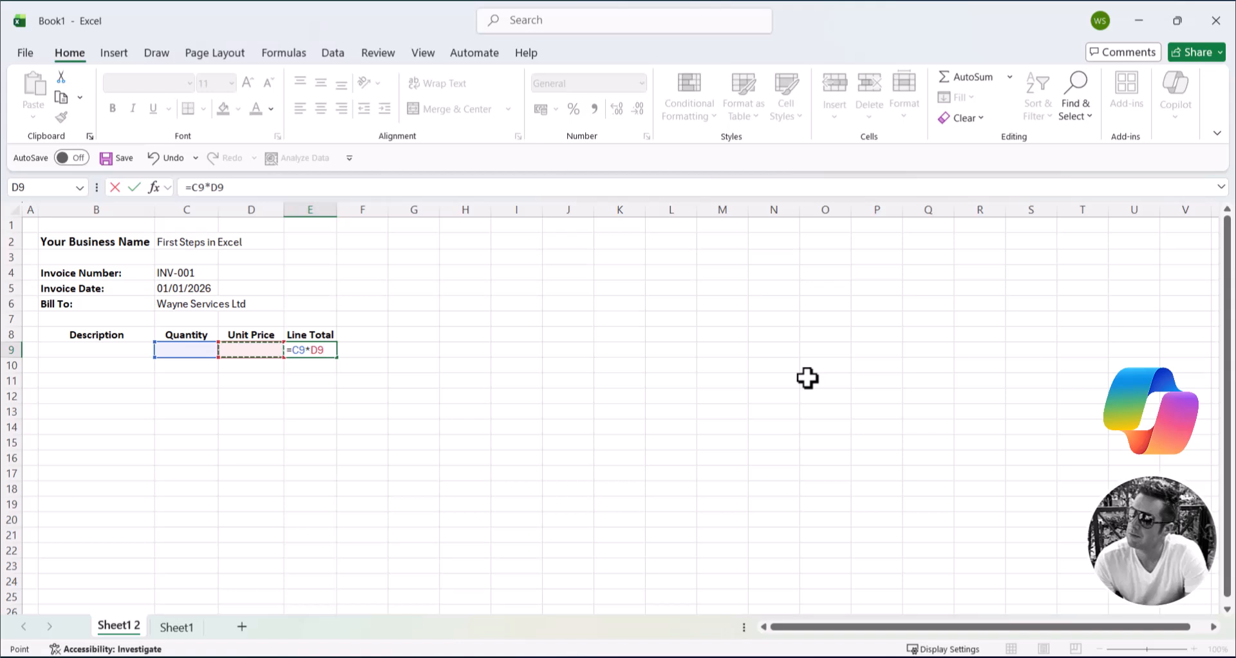
key("Return")
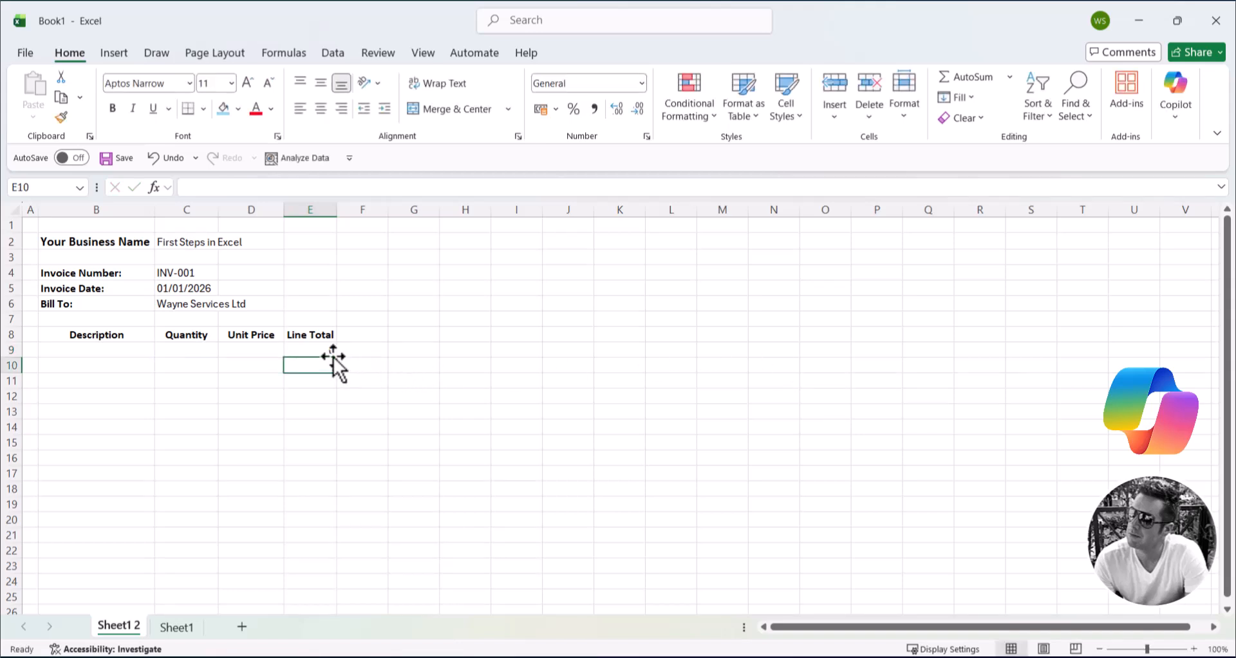
Step: Fill the Line Total formula from E9 down to E12
left_click(328, 351)
left_click_drag(335, 358, 331, 407)
left_click(760, 487)
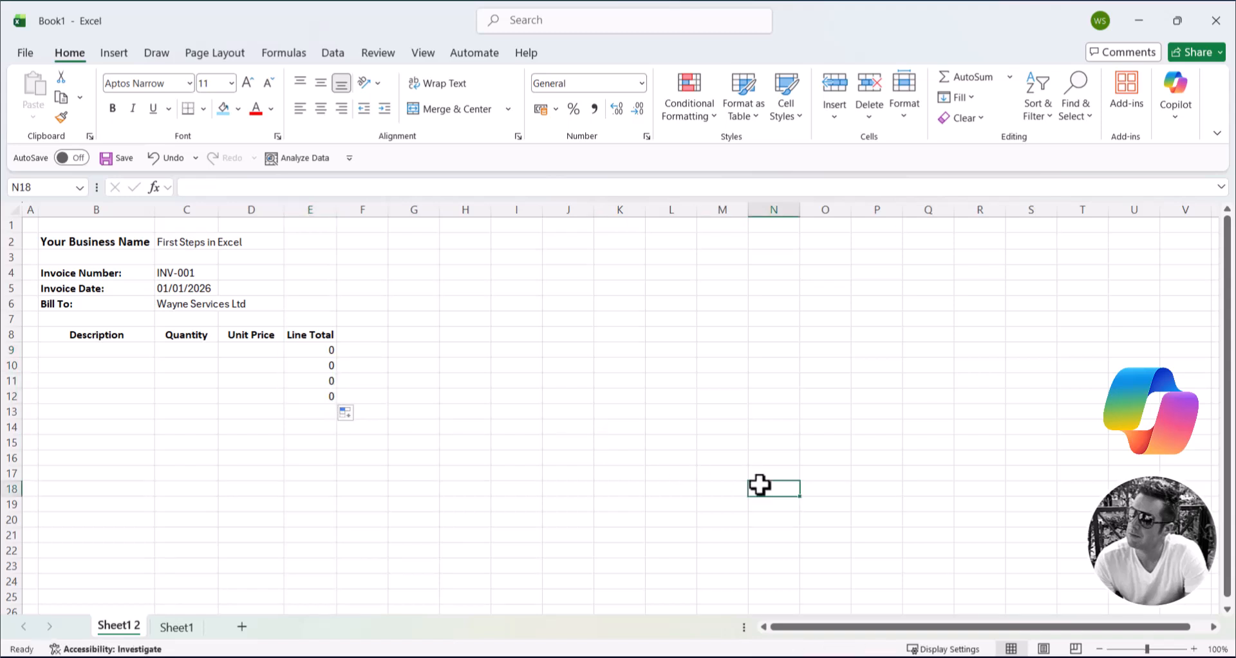
Step: Apply the pound (£) accounting number format to the Line Total cells E9:E12
left_click_drag(306, 350, 308, 394)
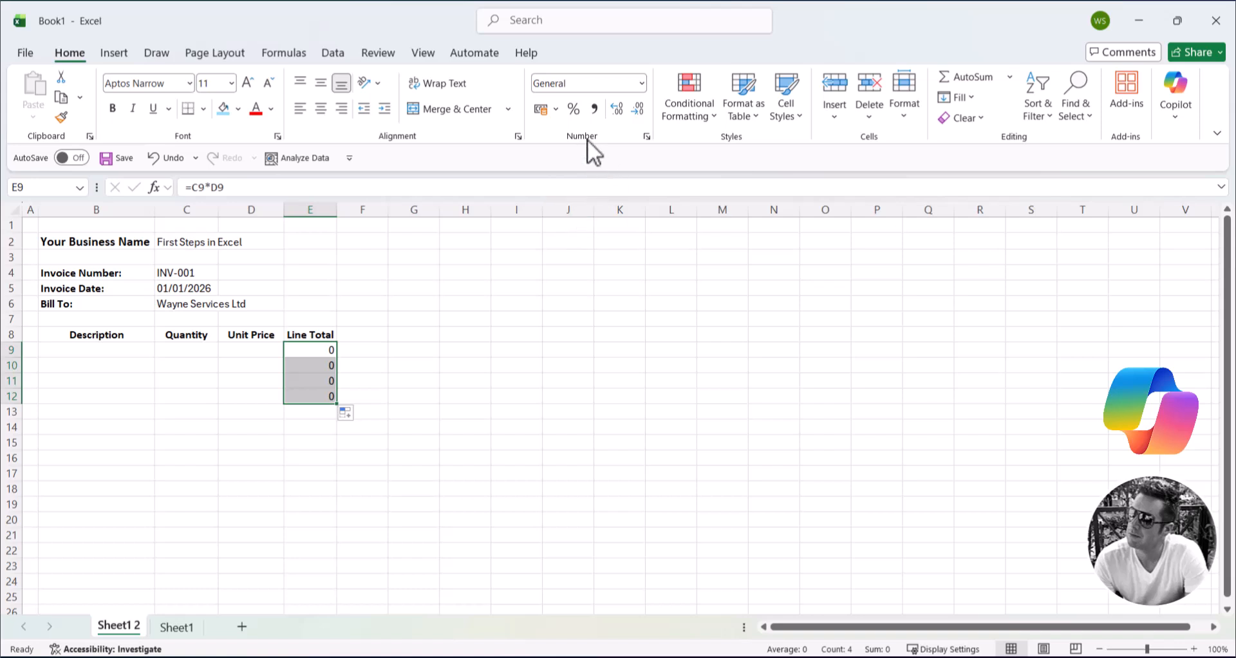
left_click(555, 113)
left_click(571, 129)
left_click(638, 301)
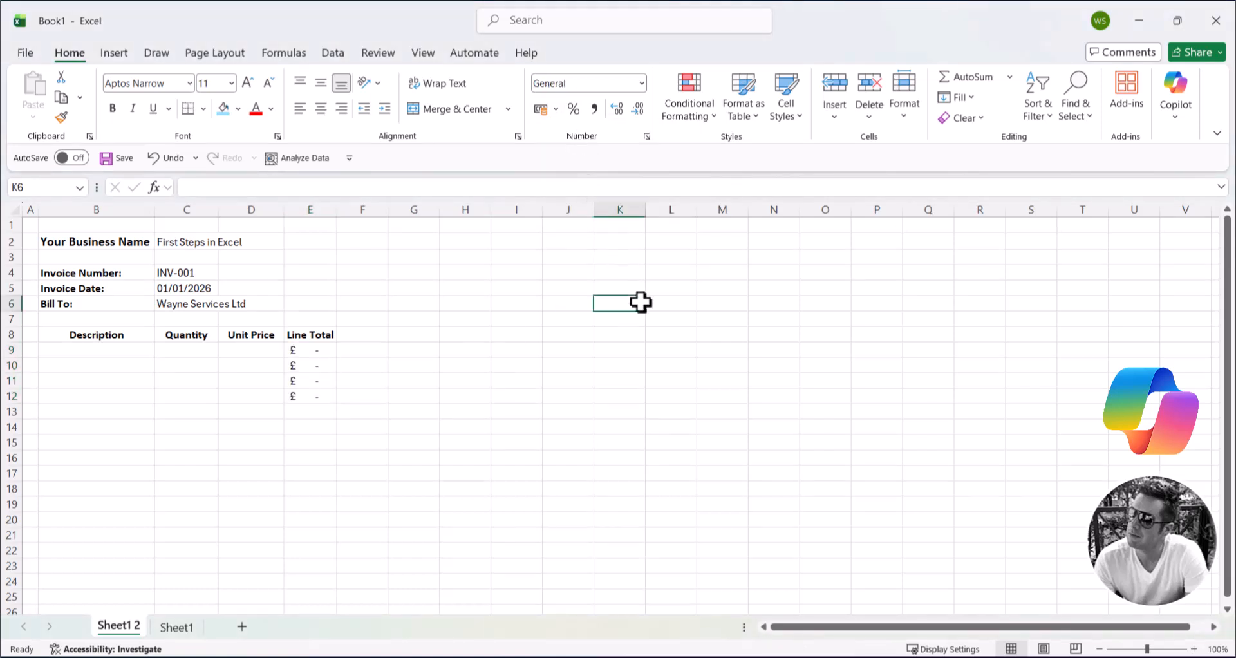
Step: Paste the service items with quantities and unit prices from B9, with the Subtotal, VAT (20%) and Grand Total labels beneath them
left_click(943, 341)
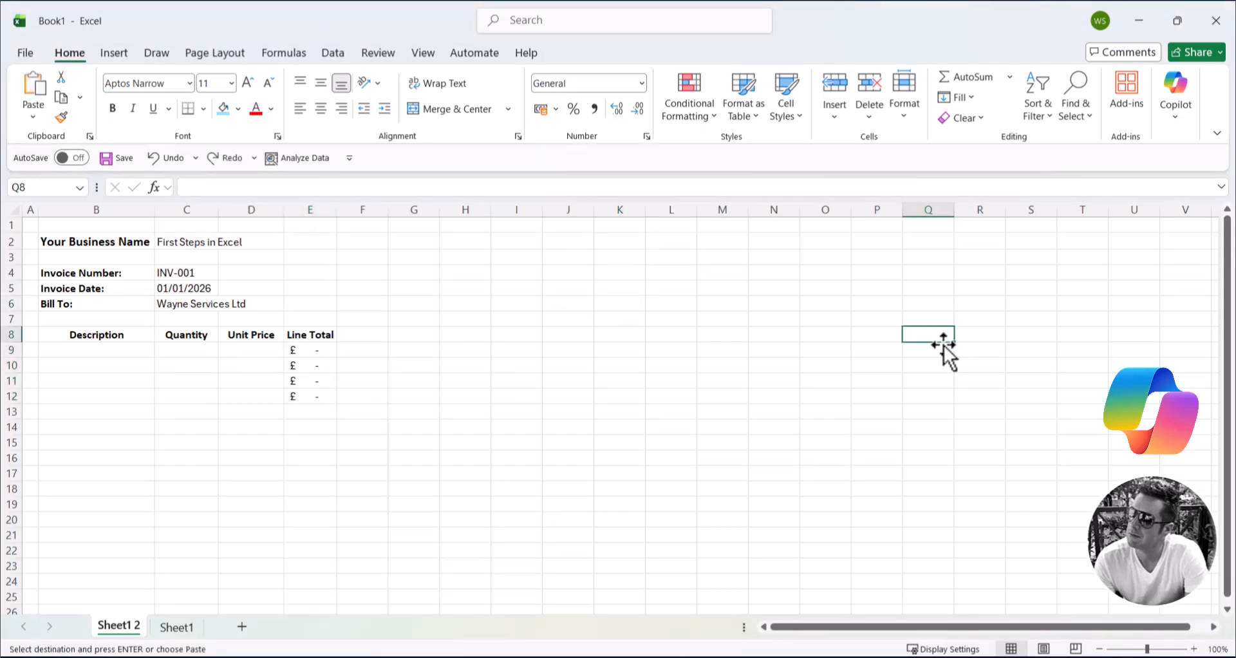
left_click(122, 350)
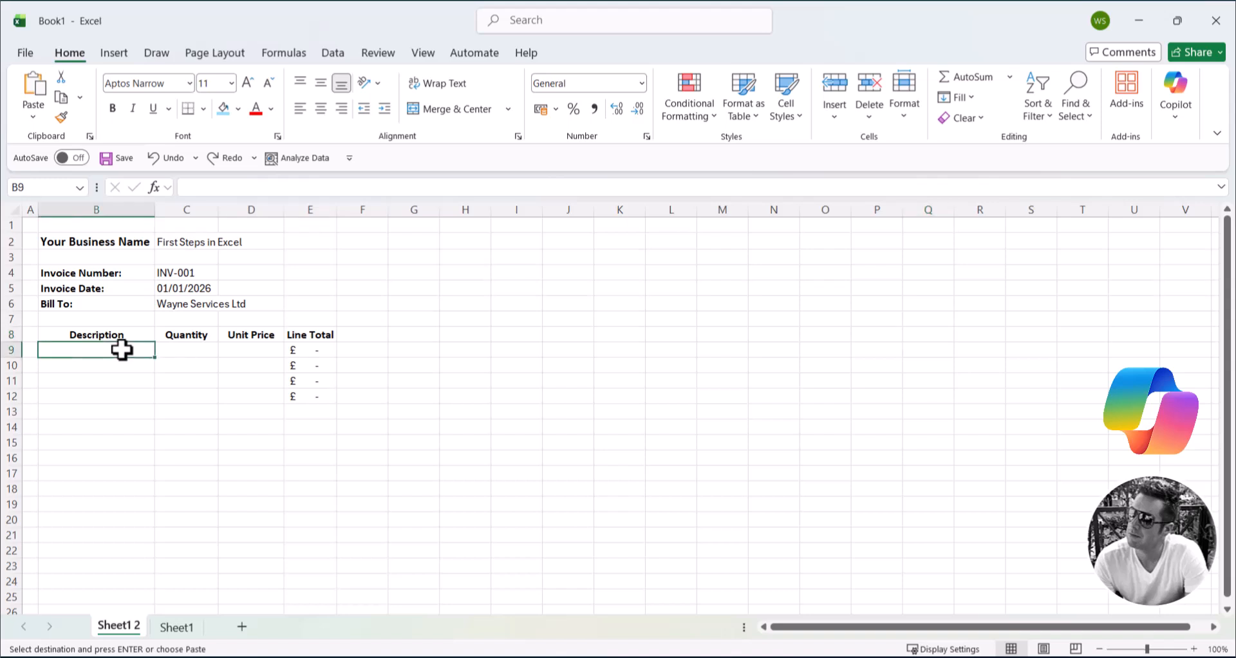
type("Diagnostic check\t1\t£50.00 Labour (1.5 hours)\t1.5\t£60.00 Brake pads (front set)\t1\t£95.00 Road test\t1\t£25.00 \t\tSubtotal: \t\tVAT (20%): \t\tGrand Total:")
left_click(951, 402)
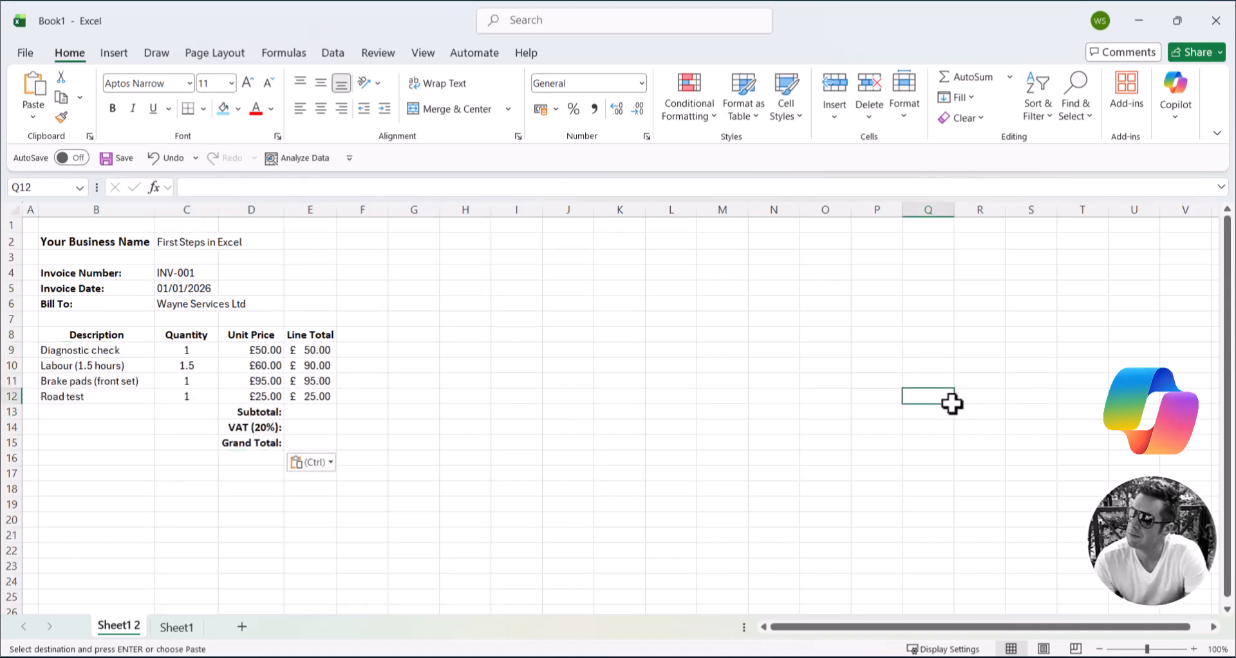
Step: Inspect the Line Total formulas for the labour and road test rows
double_click(463, 384)
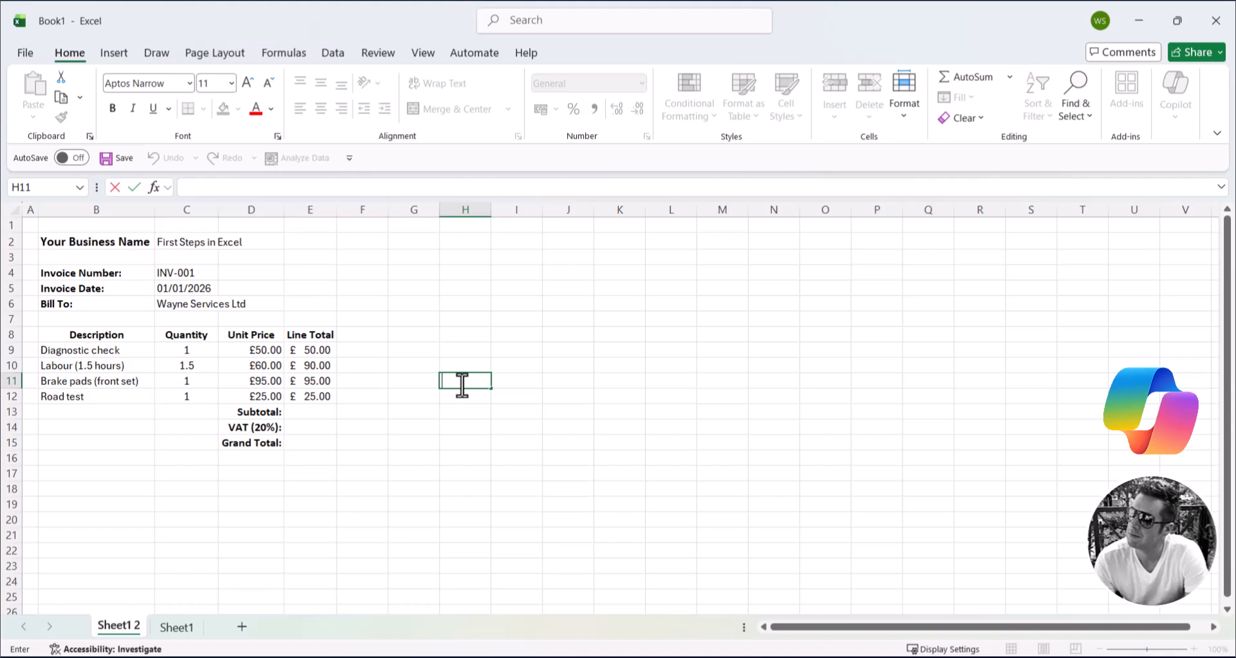
double_click(320, 365)
left_click(819, 390)
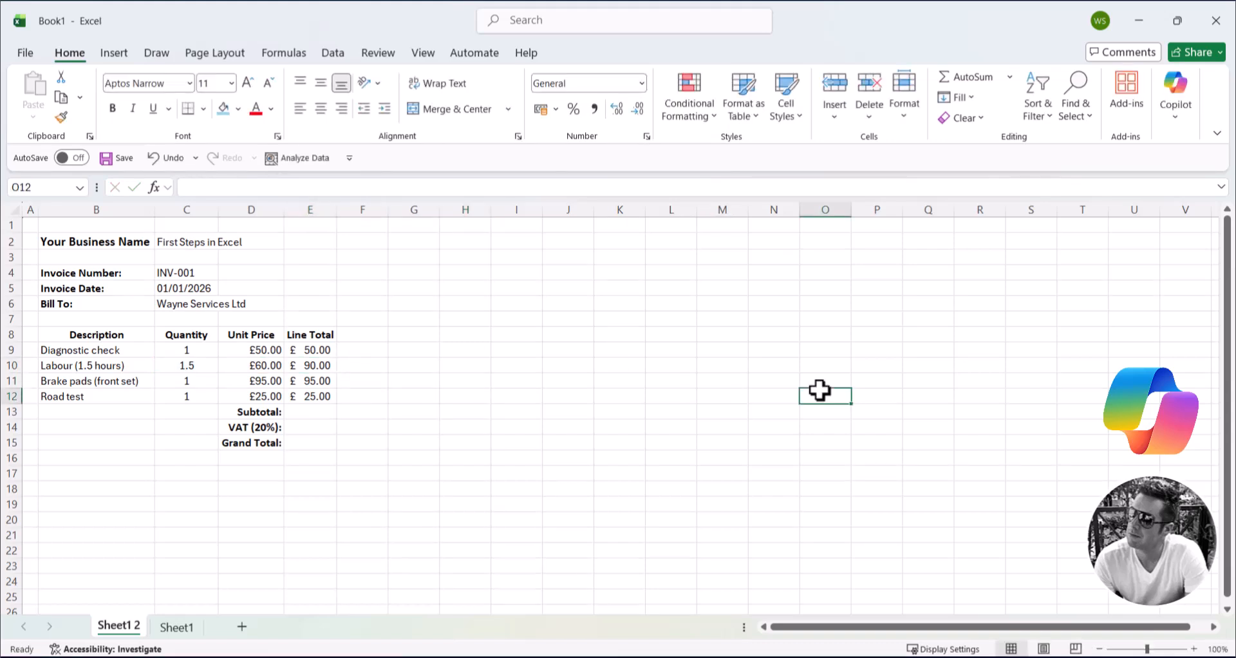
left_click(328, 396)
double_click(328, 397)
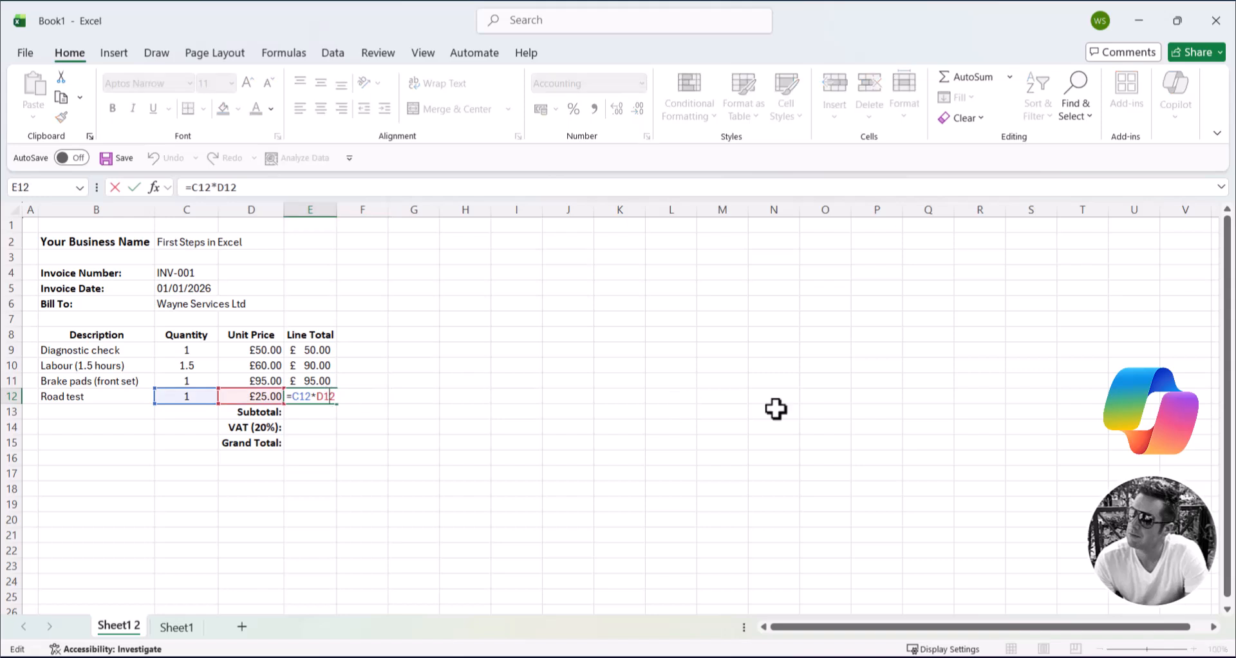
left_click(945, 410)
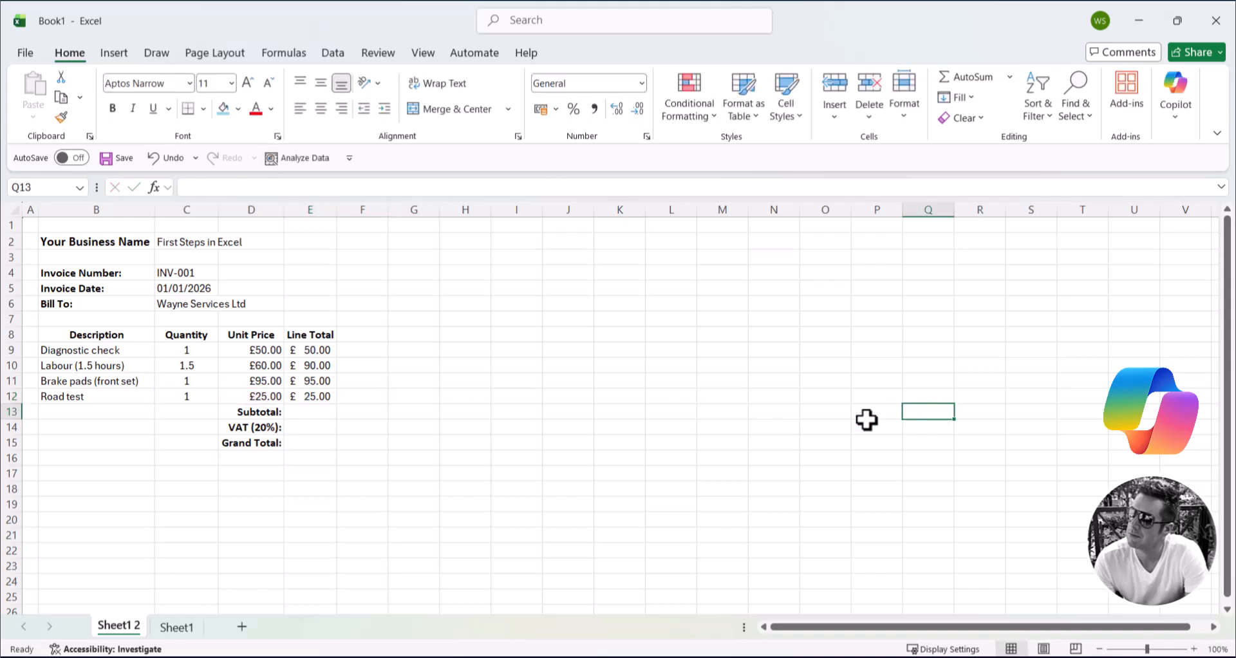
Step: Enter a SUM formula in E13 that adds the line totals E9:E12 as the Subtotal
left_click(332, 411)
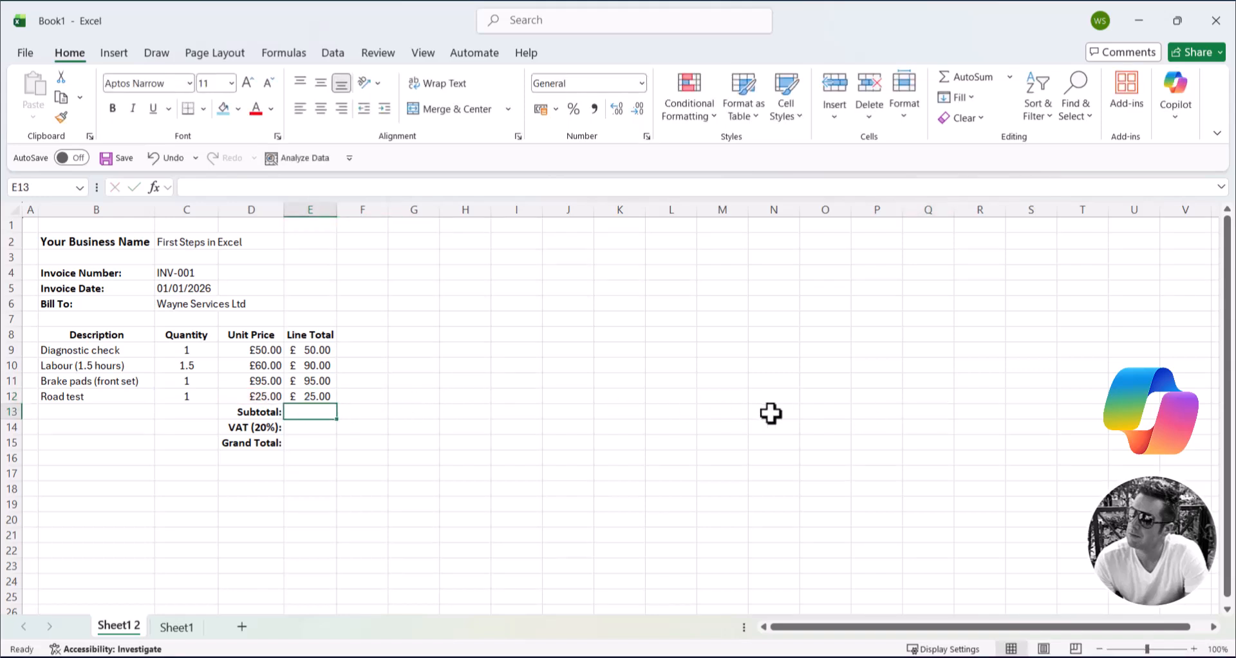
type("=sum(")
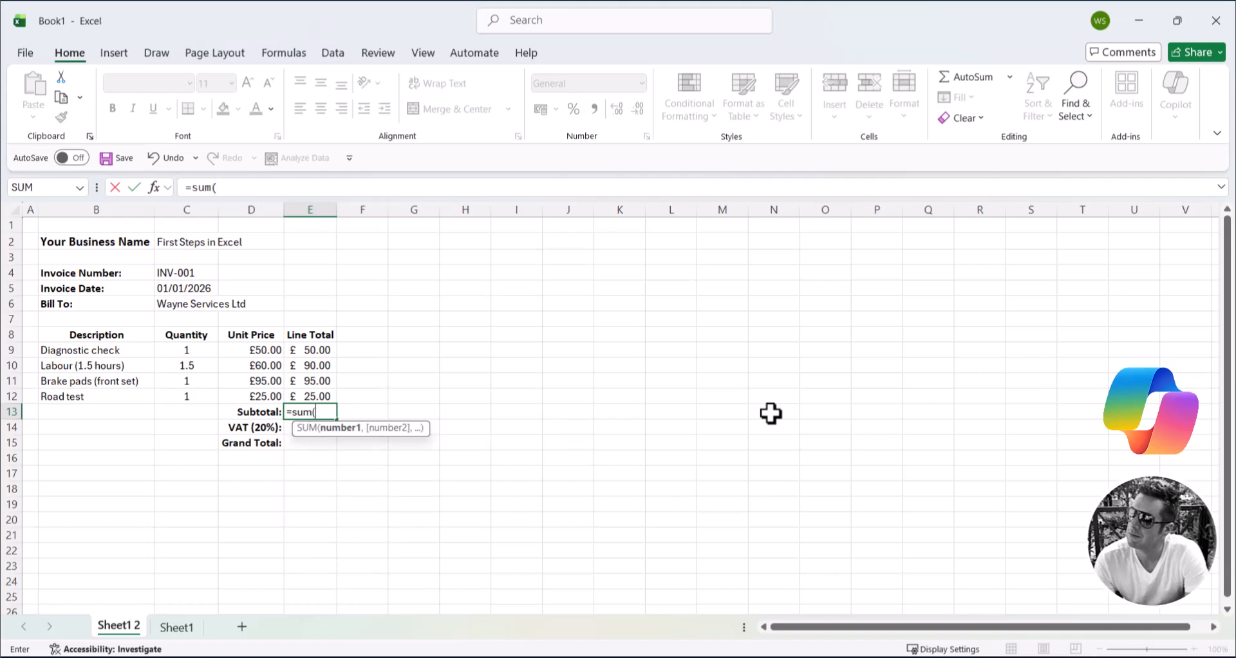
left_click_drag(326, 351, 327, 396)
key("Return")
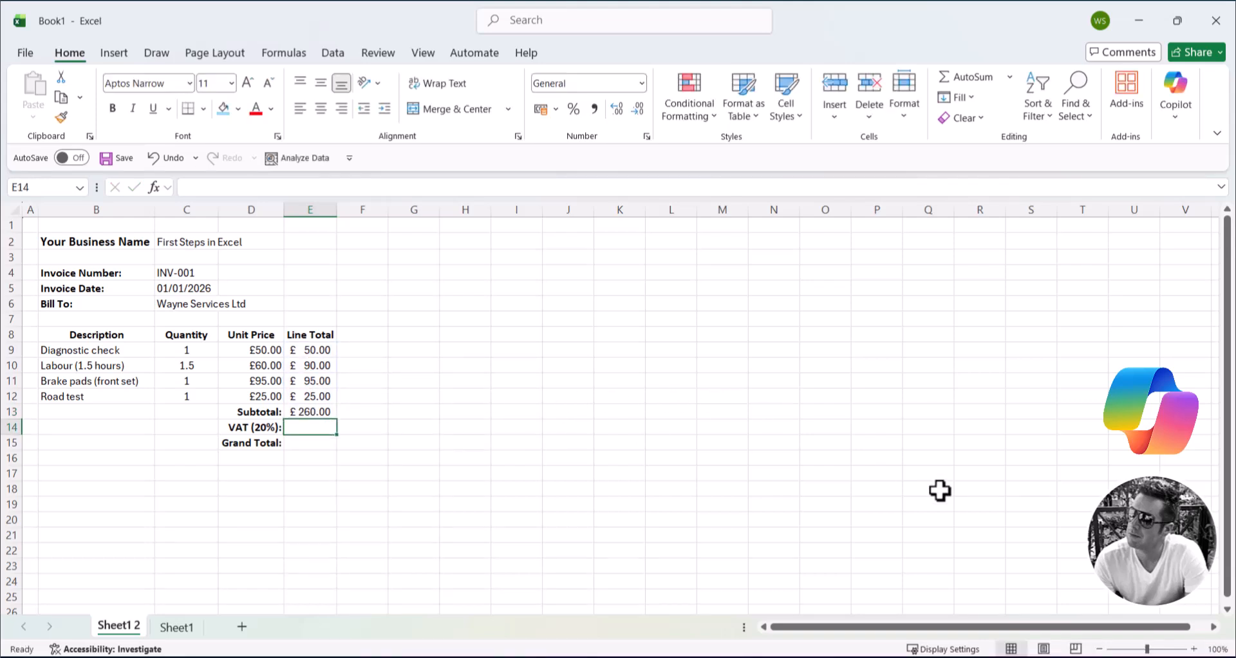
Step: Enter the VAT formula =E13*0.2 in E14
type("=")
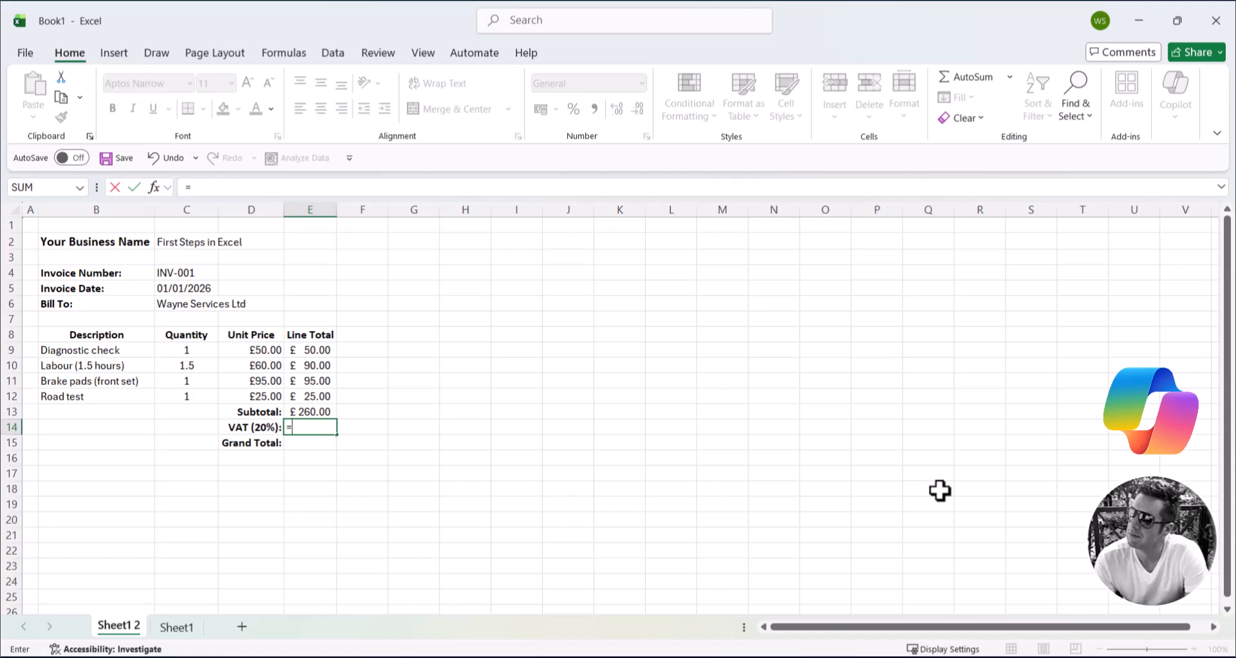
key("Up")
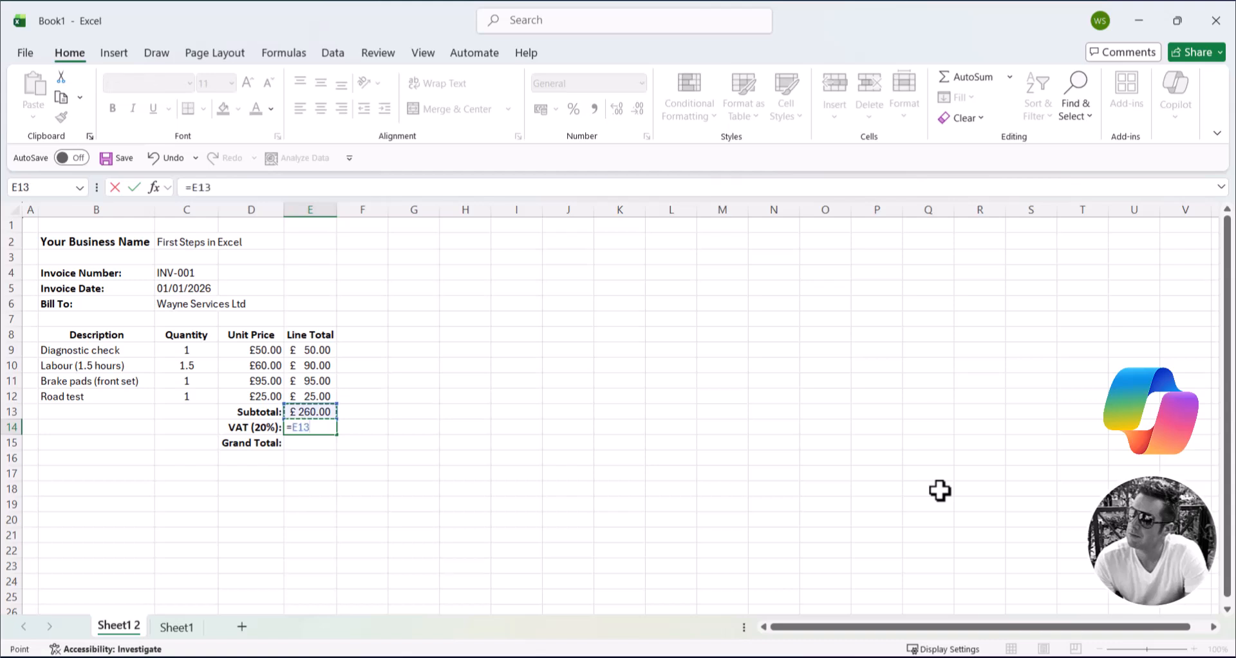
type("*0.2")
key("Return")
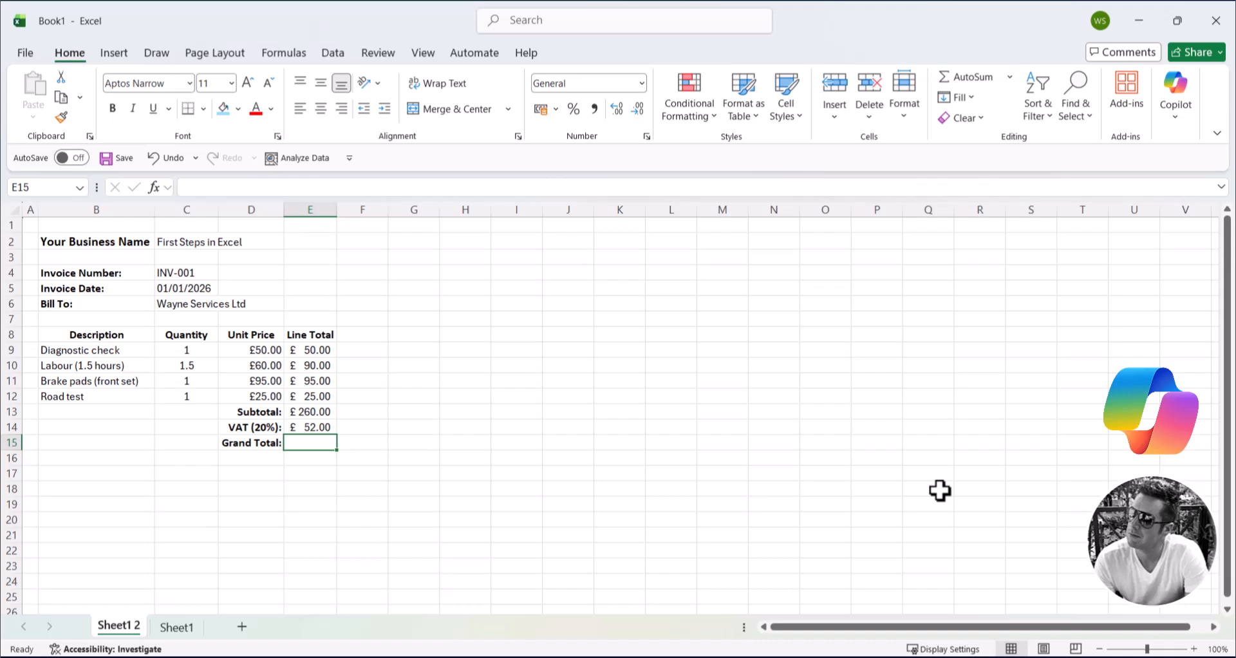
Step: Enter the Grand Total formula =E13+E14 in E15
type("=")
key("Up")
key("Up")
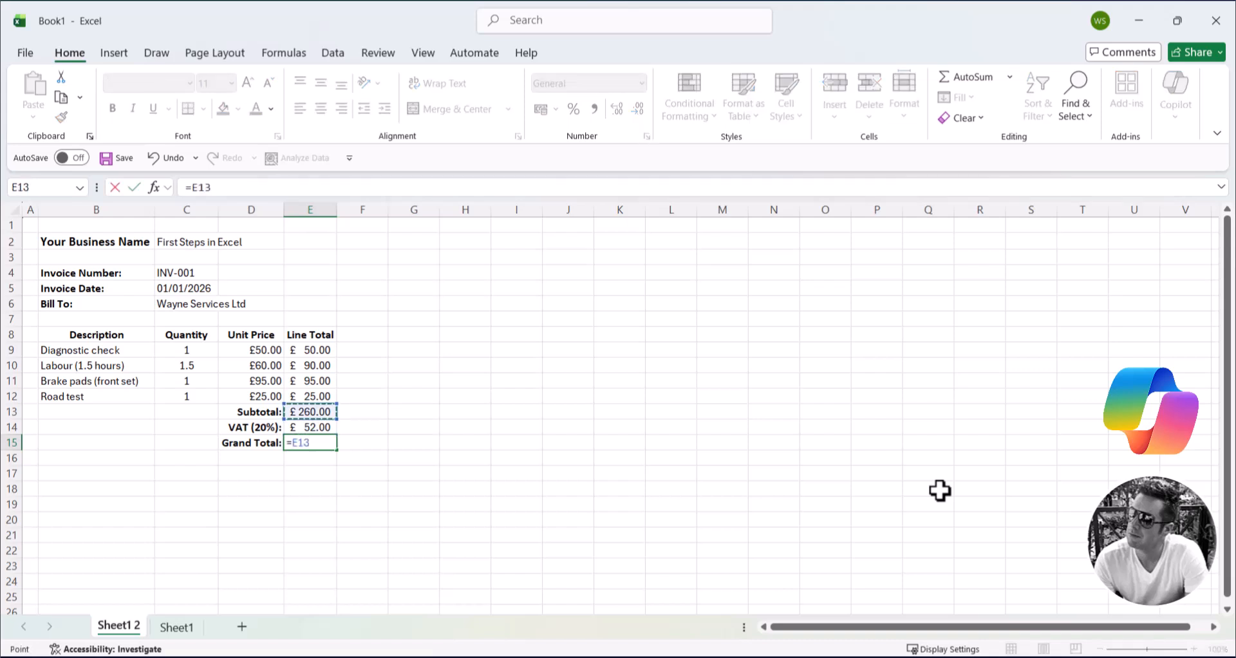
type("+")
key("Up")
key("Return")
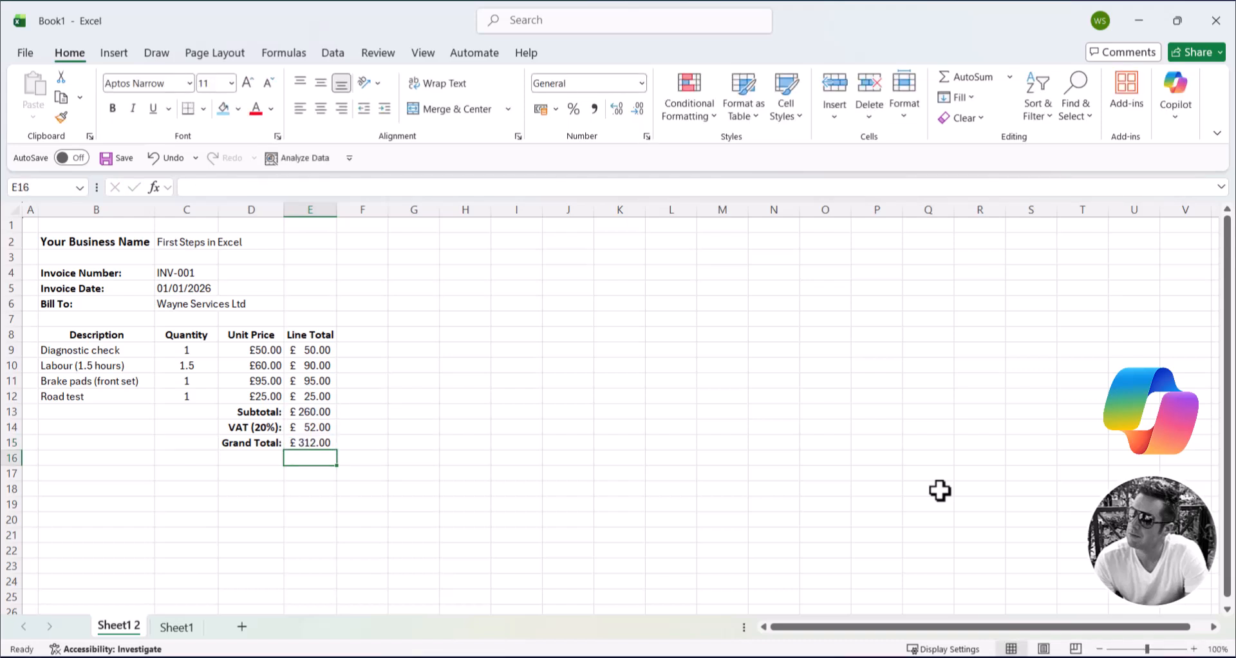
left_click(940, 490)
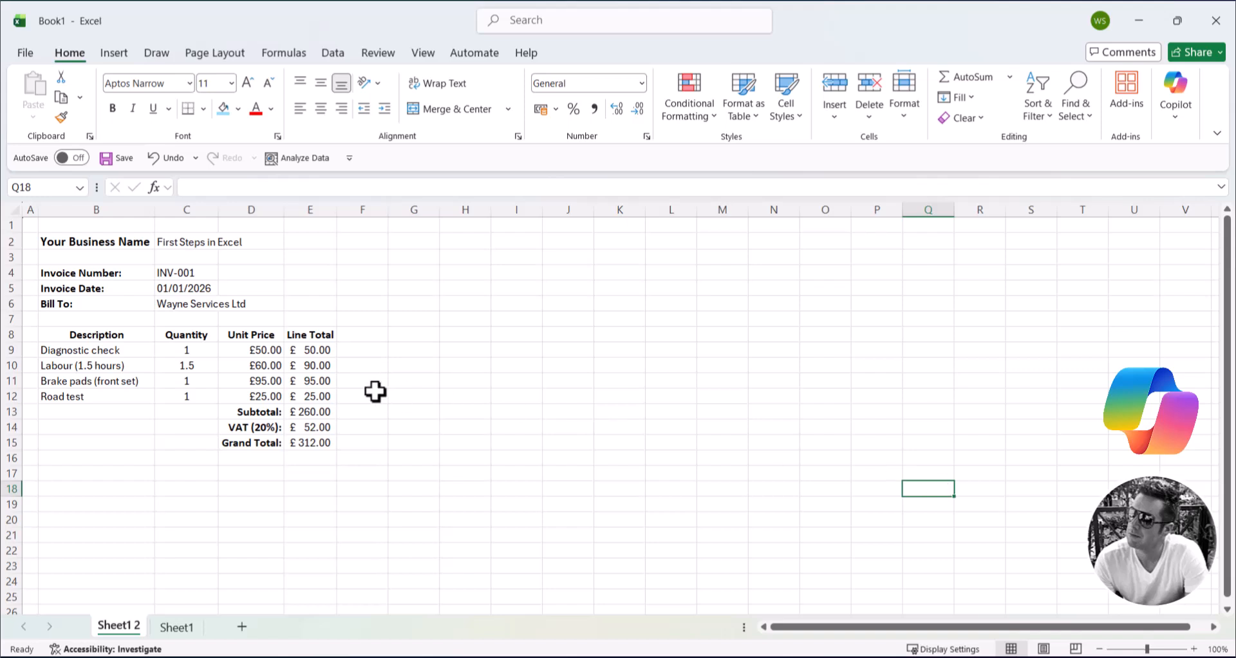
Step: Apply all borders to the invoice line items table B8:E12, including its header row
left_click_drag(135, 335, 308, 398)
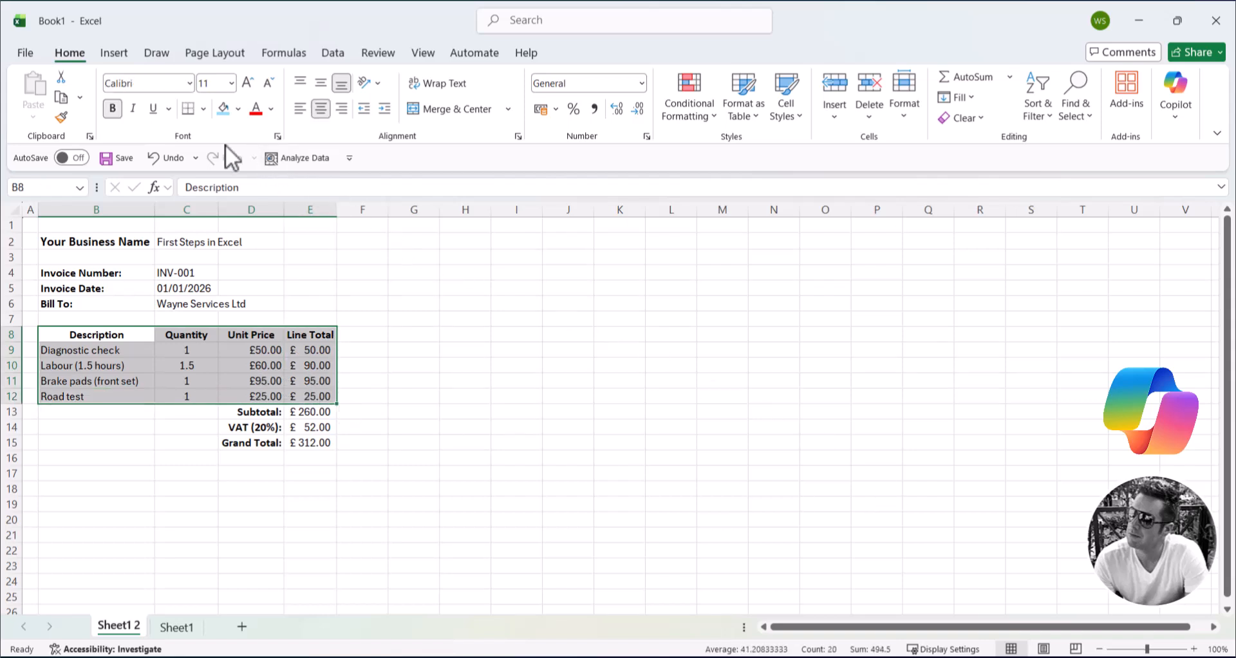
left_click(202, 112)
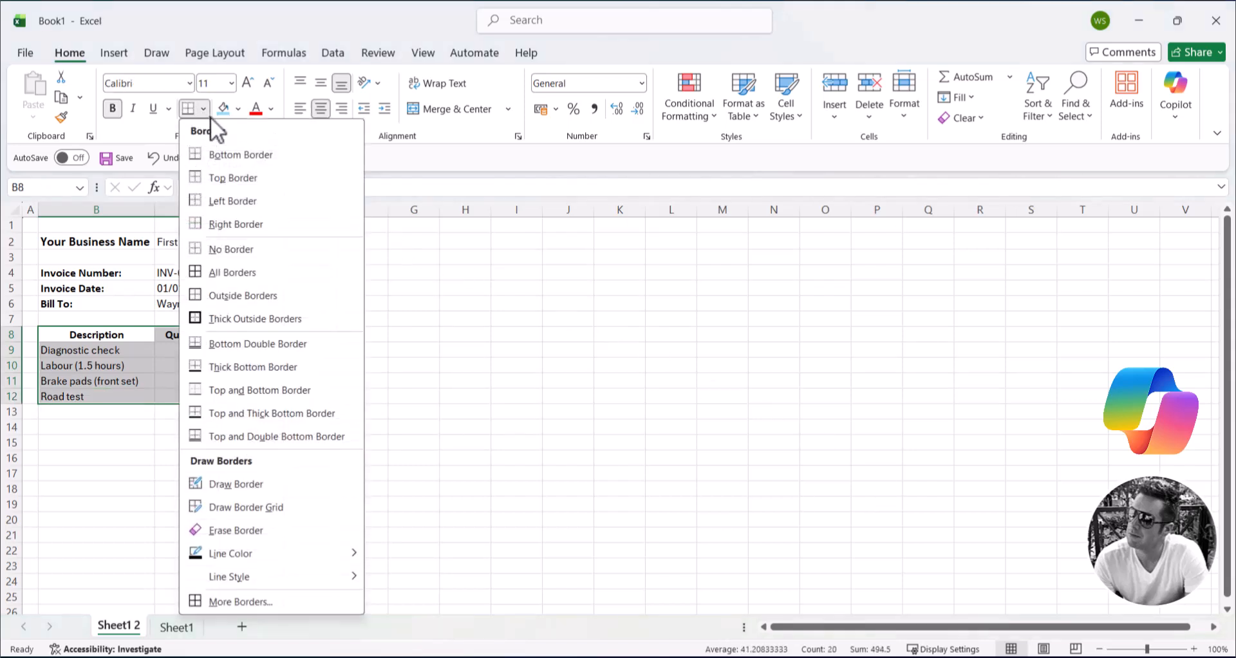
left_click(224, 271)
left_click(939, 457)
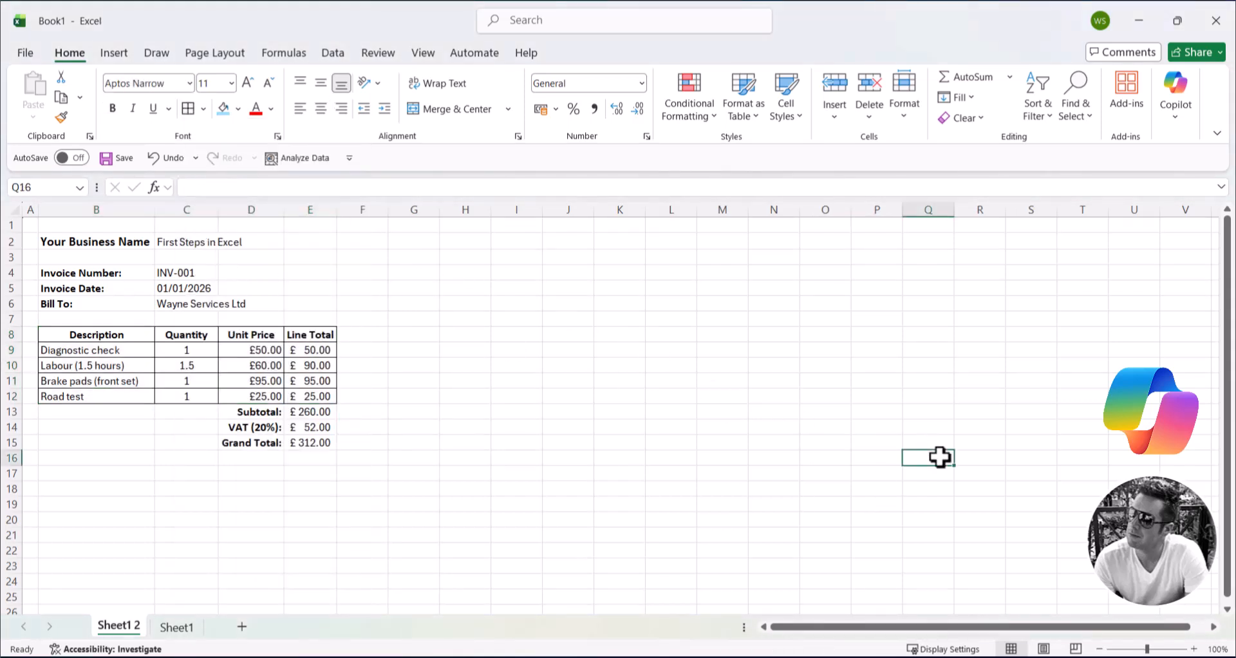
Step: Make the Grand Total amount in E15 bold and increase its font size by one step
left_click(323, 440)
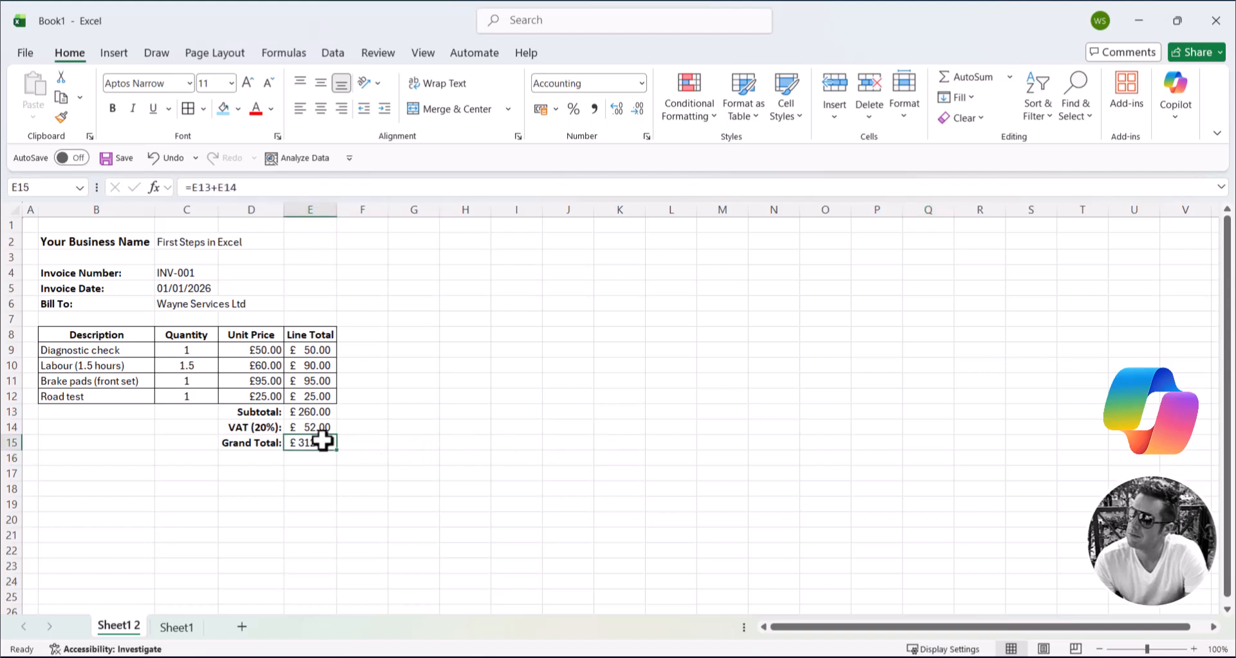
left_click(114, 108)
left_click(250, 86)
left_click(784, 386)
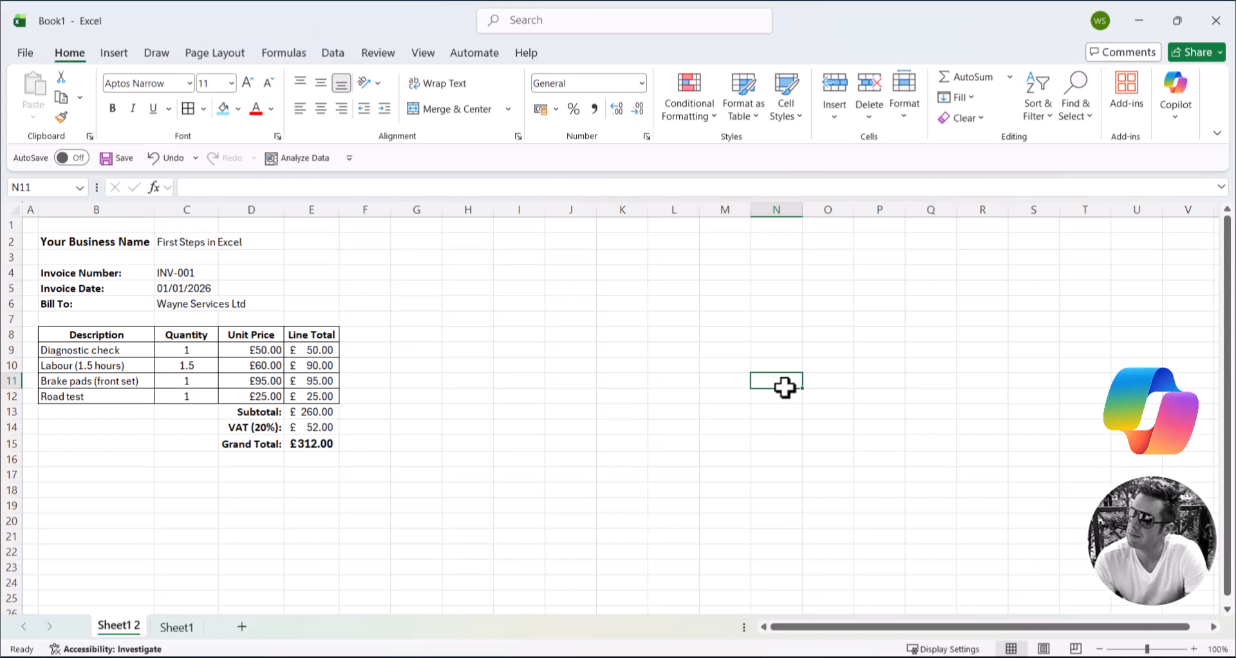
Step: Open Copilot and submit the copied prompt asking for a blank invoice template
left_click(619, 349)
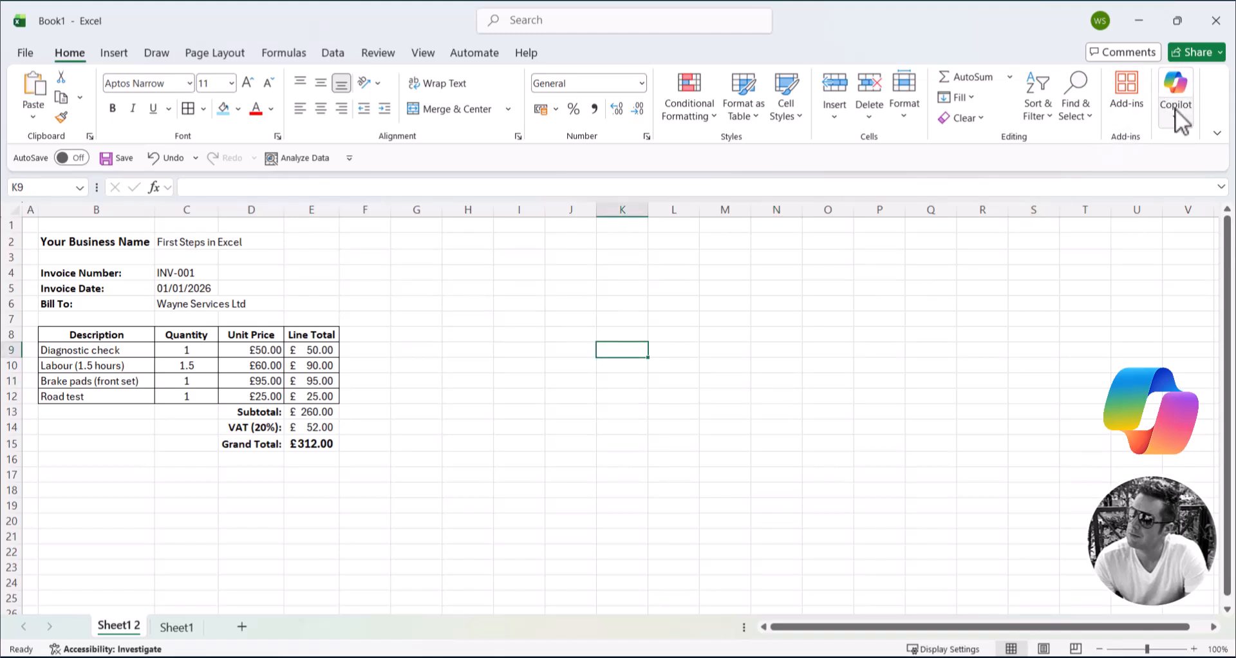
left_click(1176, 87)
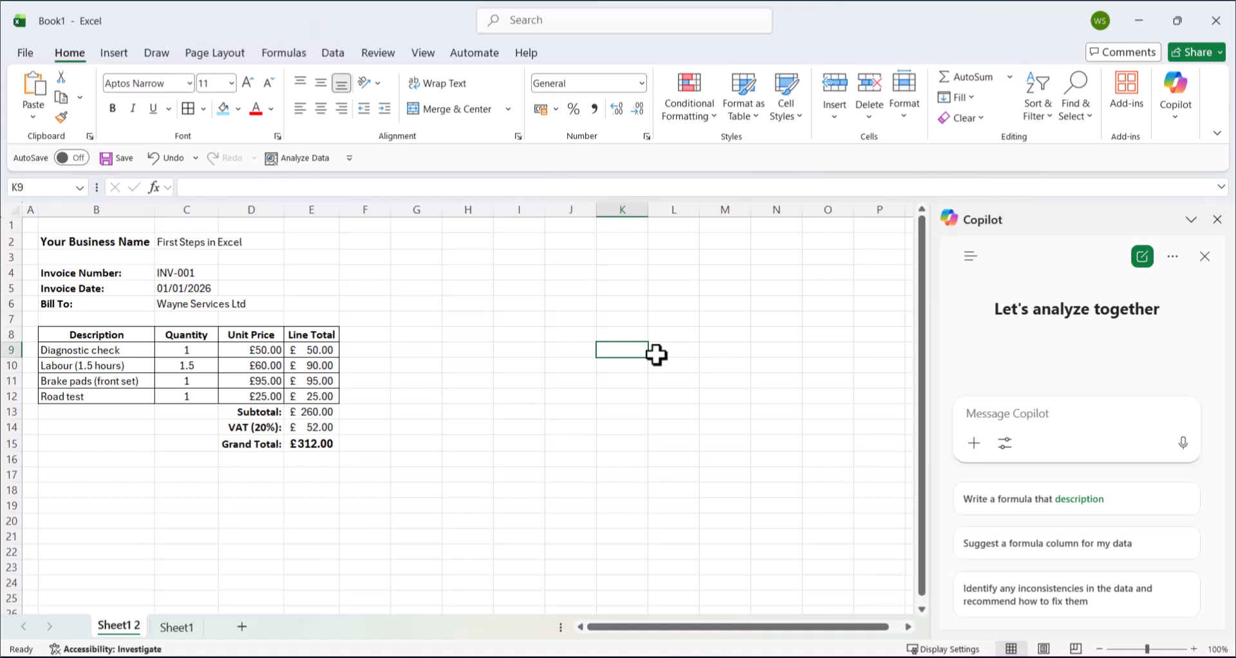
type("Add borders around the entire table area  Format Unit Price, Line Total, Subtotal, VAT, and Grand Total as £ Currency  Bold table headers and total labels  Bold the Grand Total amount  Keep the design clean and professional with no colours")
key("Return")
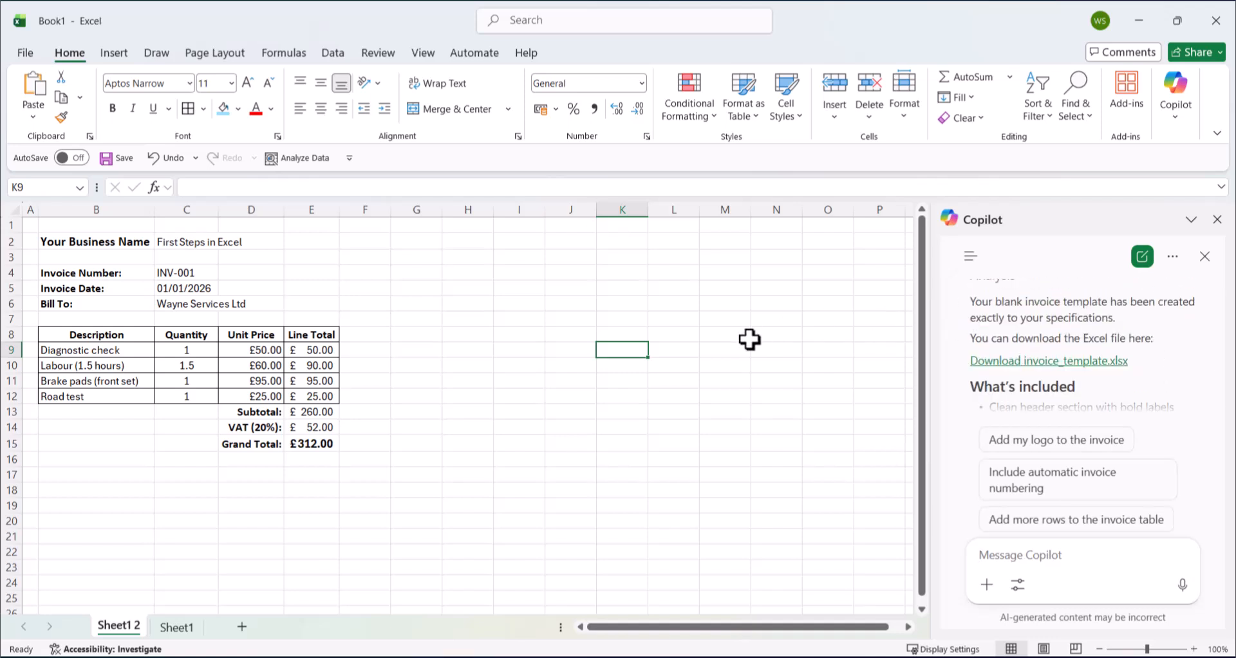
Step: Download Copilot's invoice_template.xlsx, open the downloaded workbook invoice_template (4).xlsx and enable editing
left_click(996, 365)
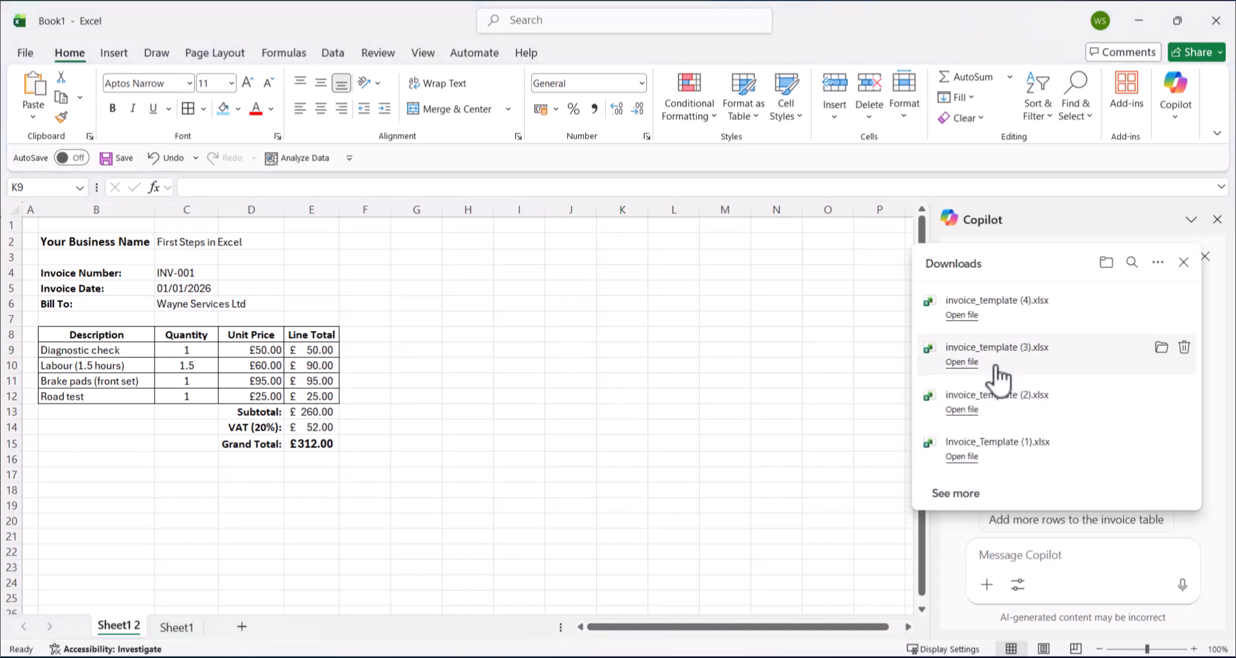
left_click(964, 315)
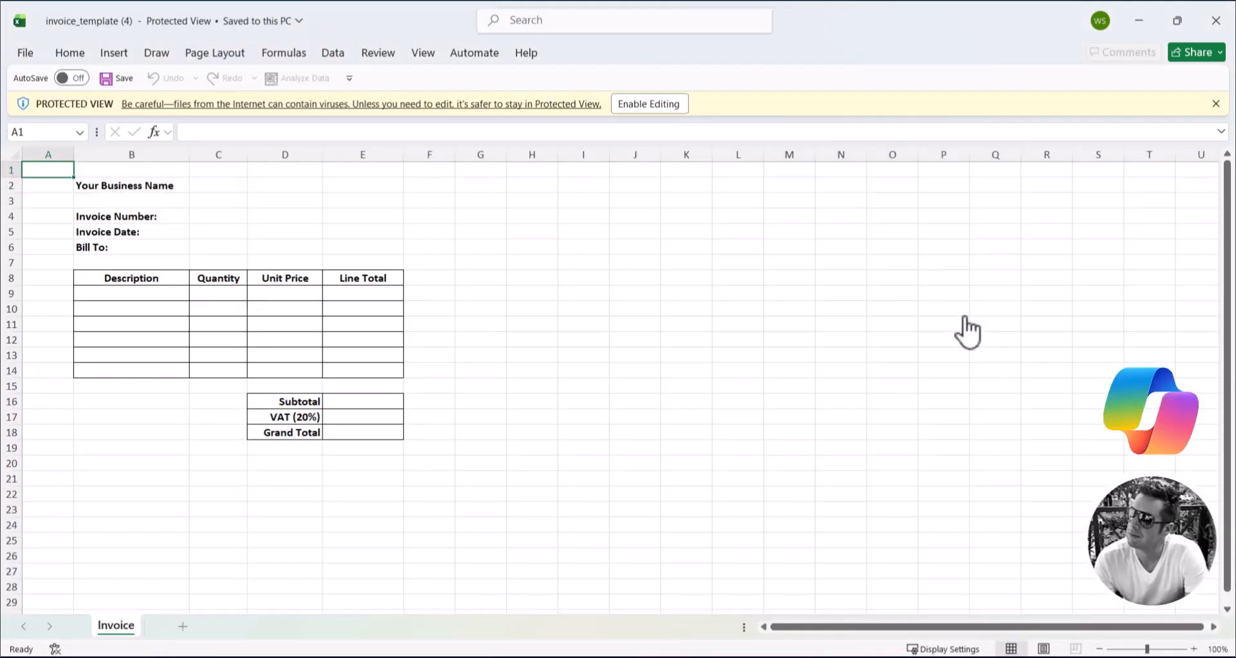
left_click(659, 105)
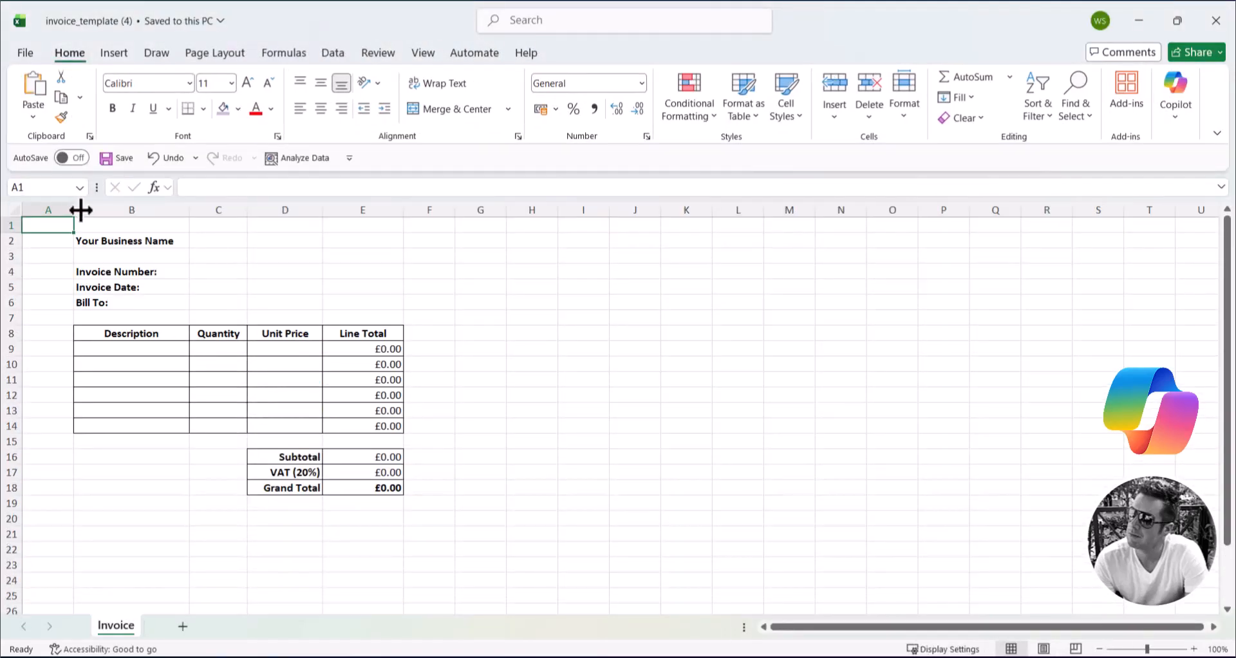
Step: Narrow column A to a slim margin and reduce the widths of the Quantity, Unit Price and Line Total columns
left_click_drag(81, 210, 39, 210)
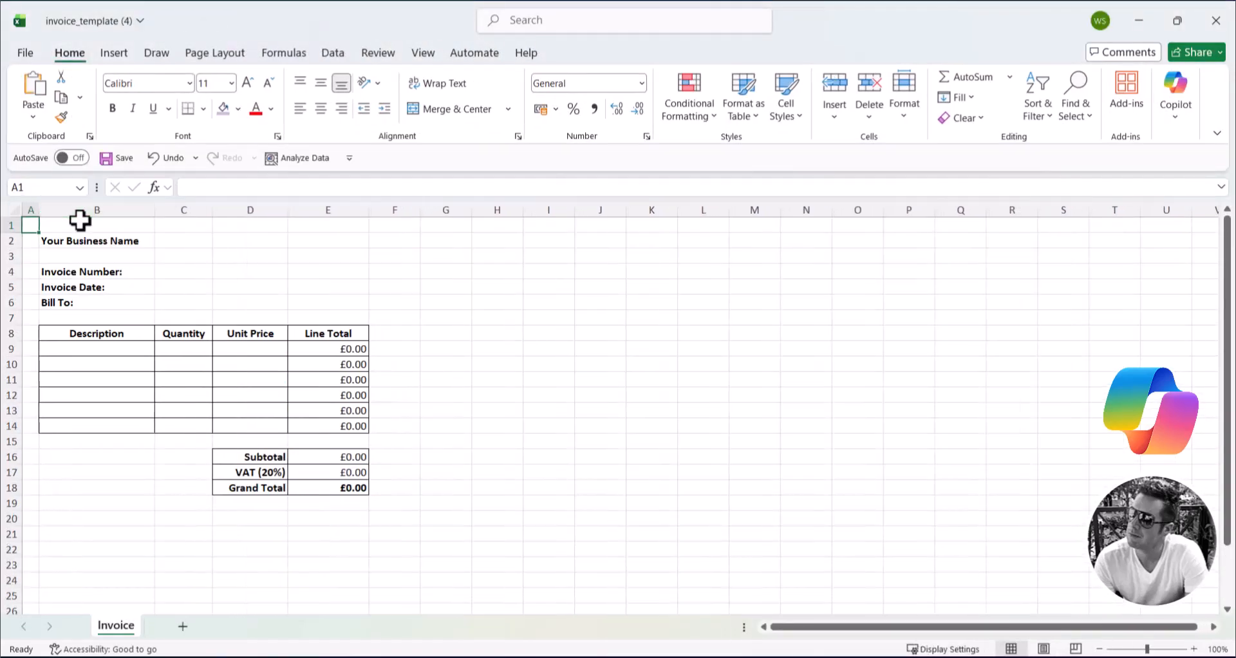
left_click_drag(212, 209, 266, 209)
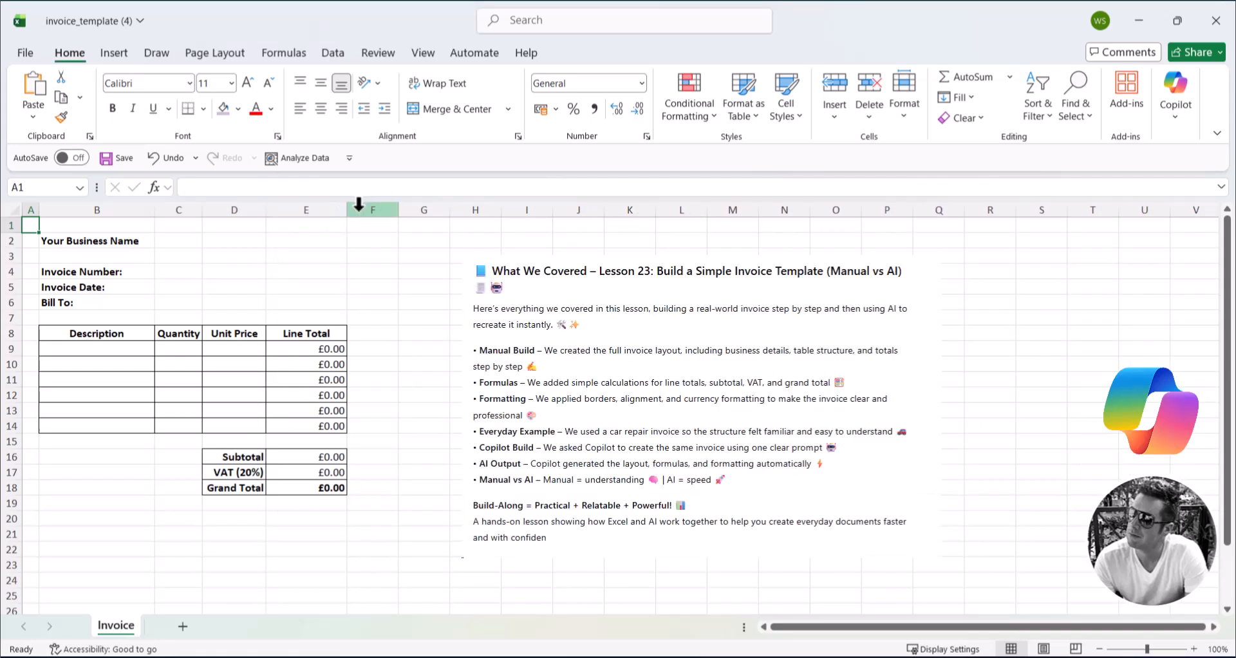
left_click_drag(345, 210, 332, 210)
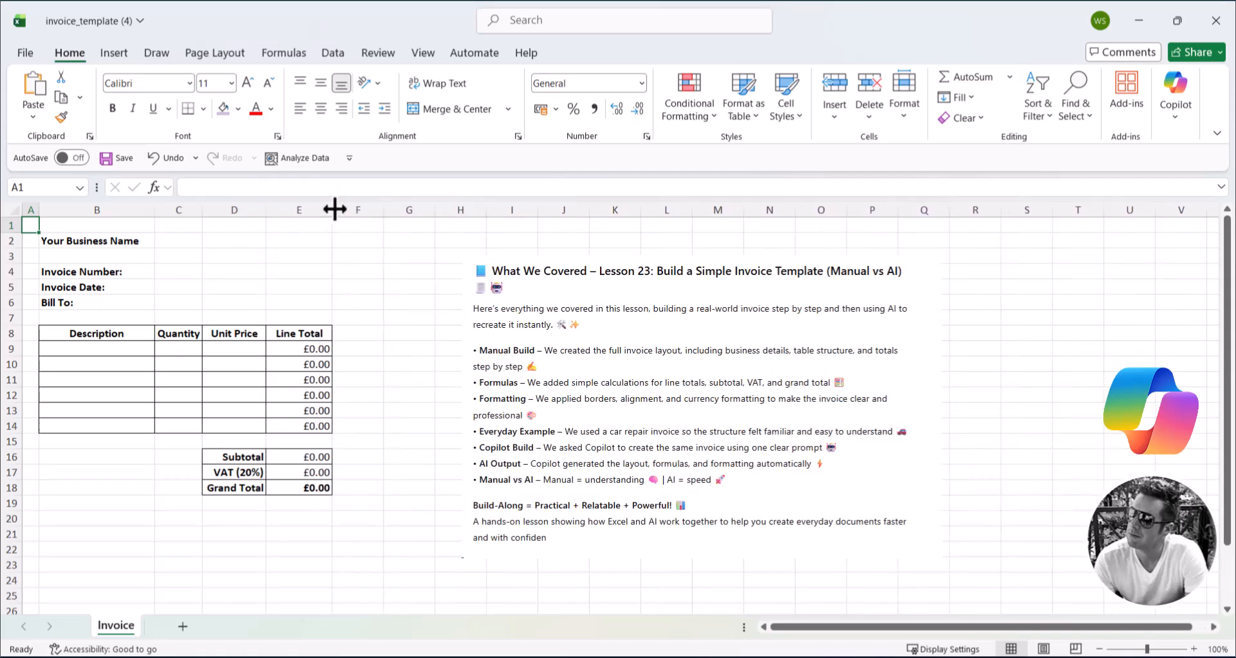
left_click(873, 364)
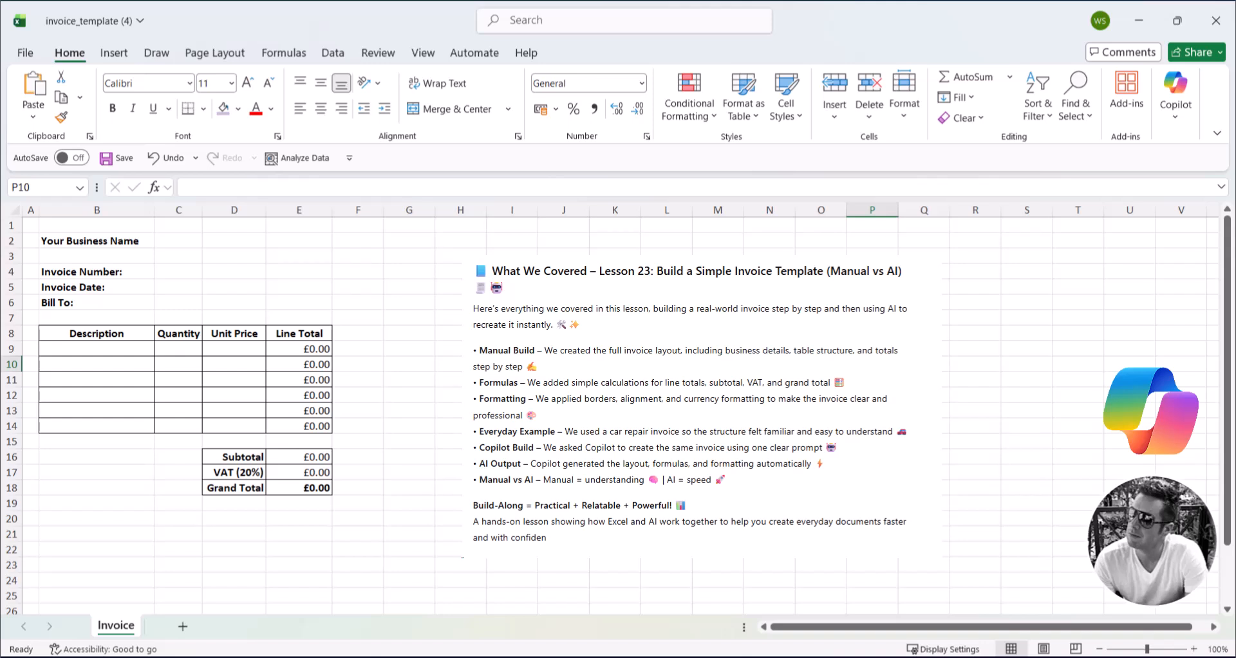